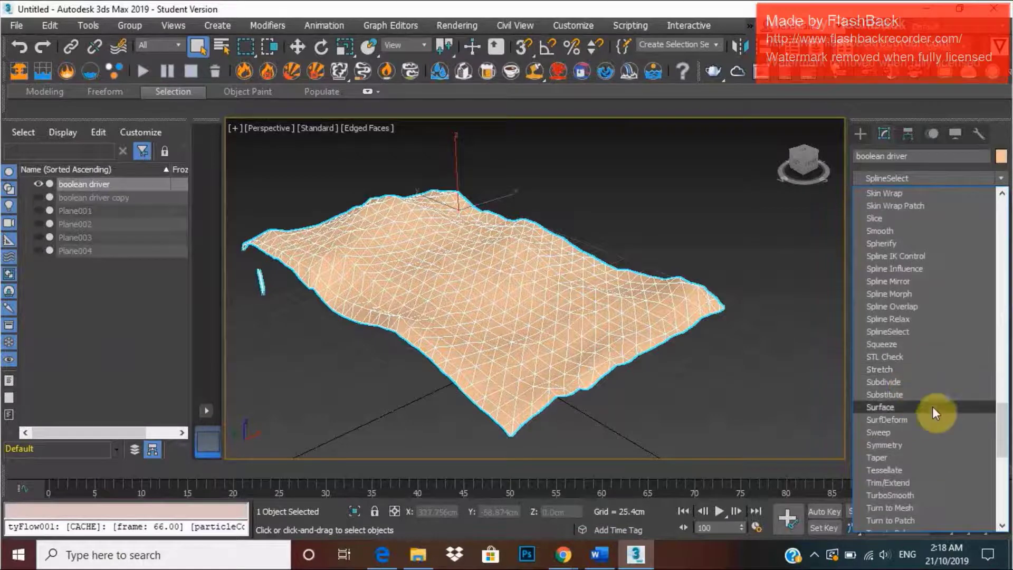
- Add a Subdivide modifier to the boolean driver mesh and set its size to 3 cm
left_click(925, 381)
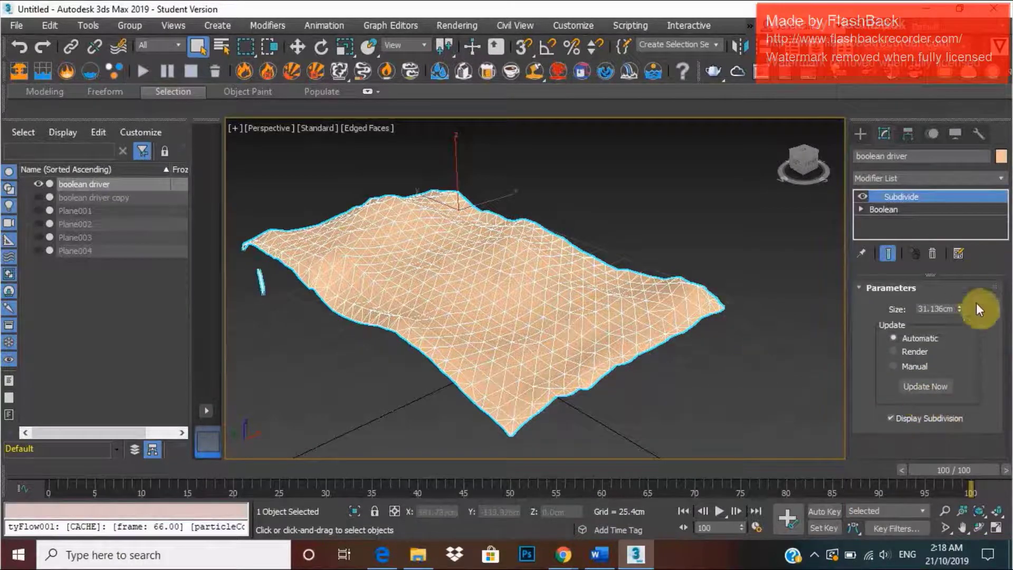
left_click_drag(960, 309, 934, 311)
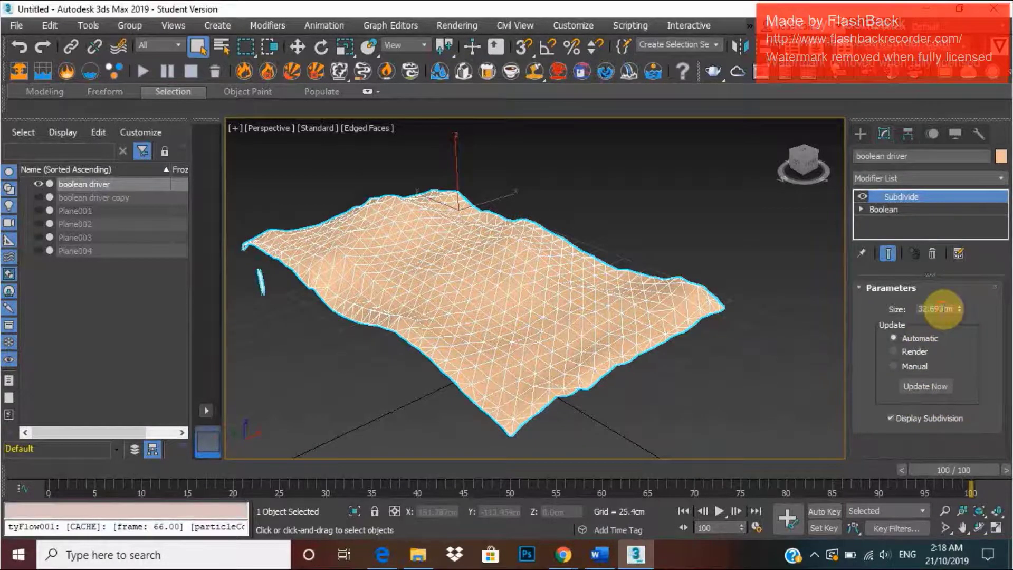
double_click(936, 308)
type("3")
key("Return")
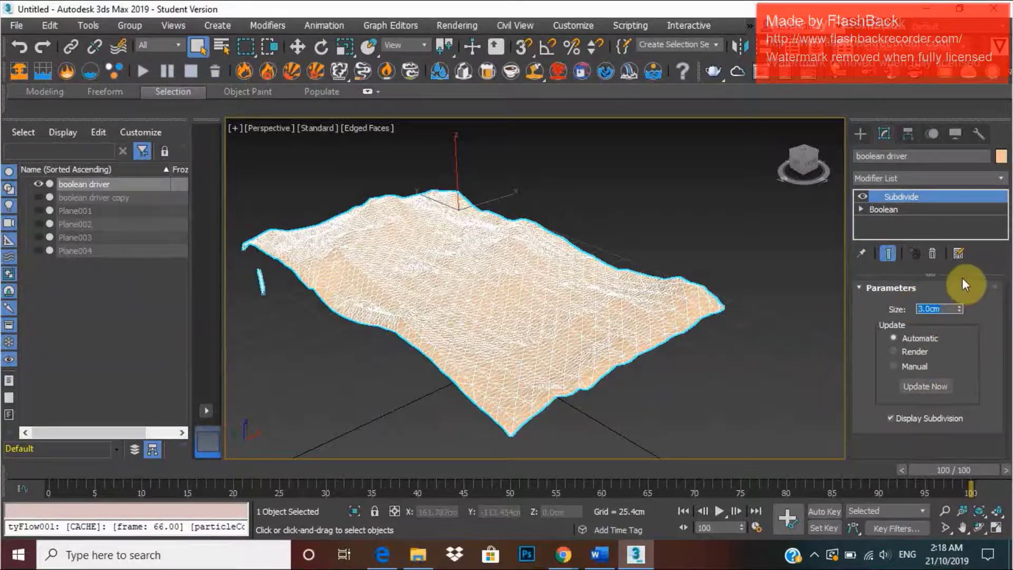
- Coarsen the terrain mesh by raising the Subdivide size to about 7.49 cm
scroll(502, 301, "up", 5)
left_click_drag(959, 310, 957, 262)
scroll(722, 355, "down", 3)
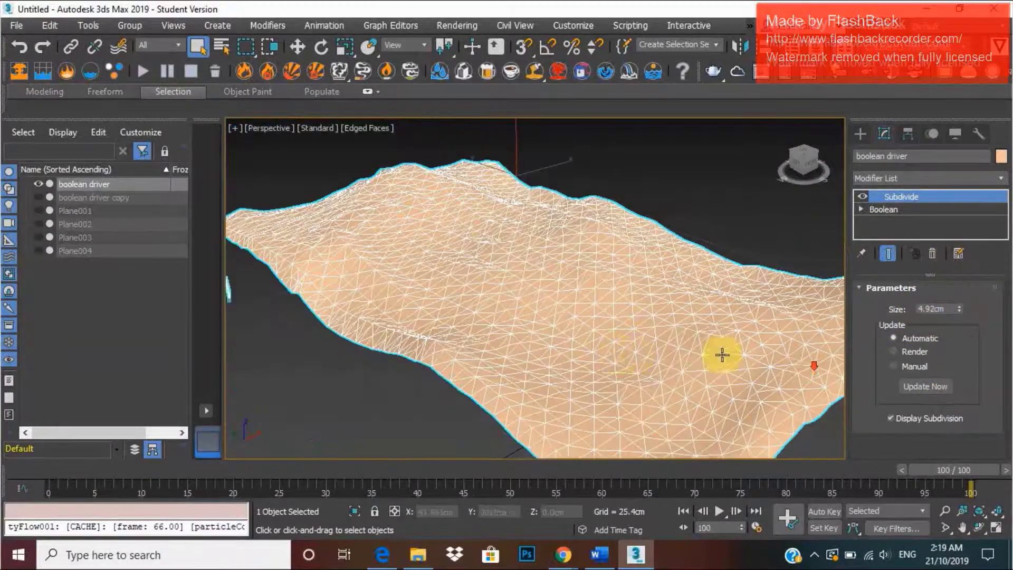
scroll(614, 336, "up", 5)
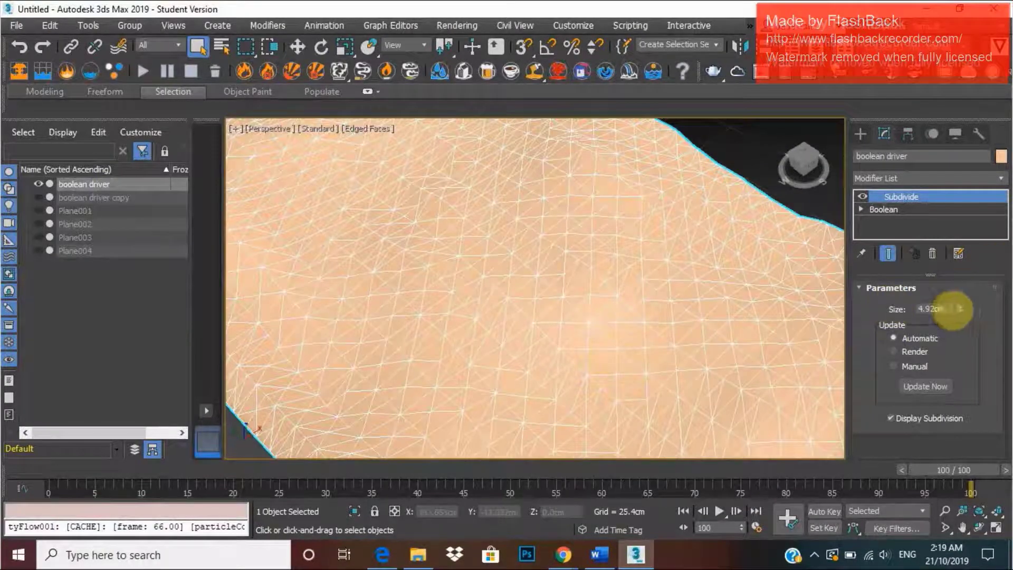
left_click_drag(958, 303, 961, 284)
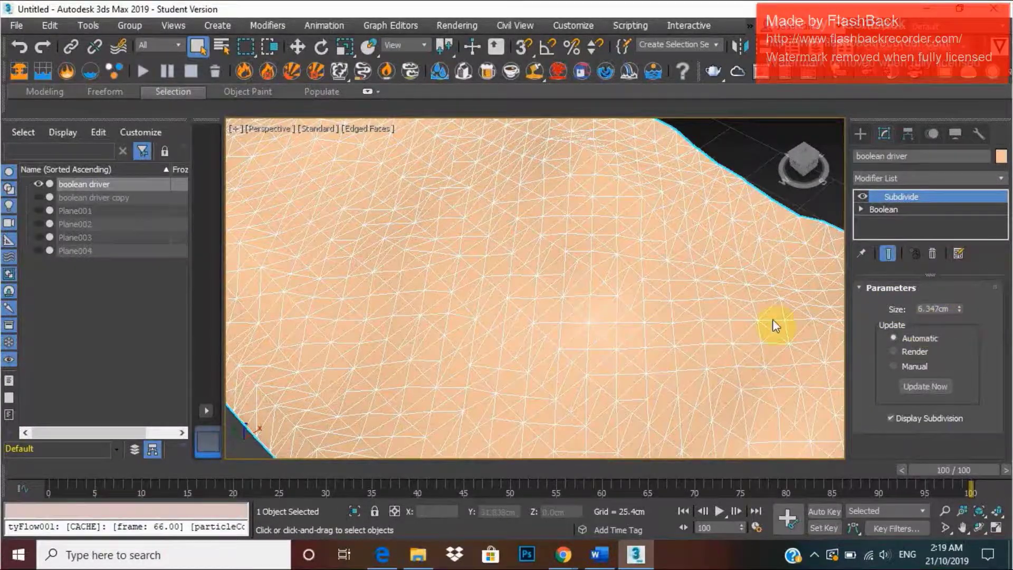
scroll(646, 308, "down", 5)
left_click_drag(959, 309, 961, 289)
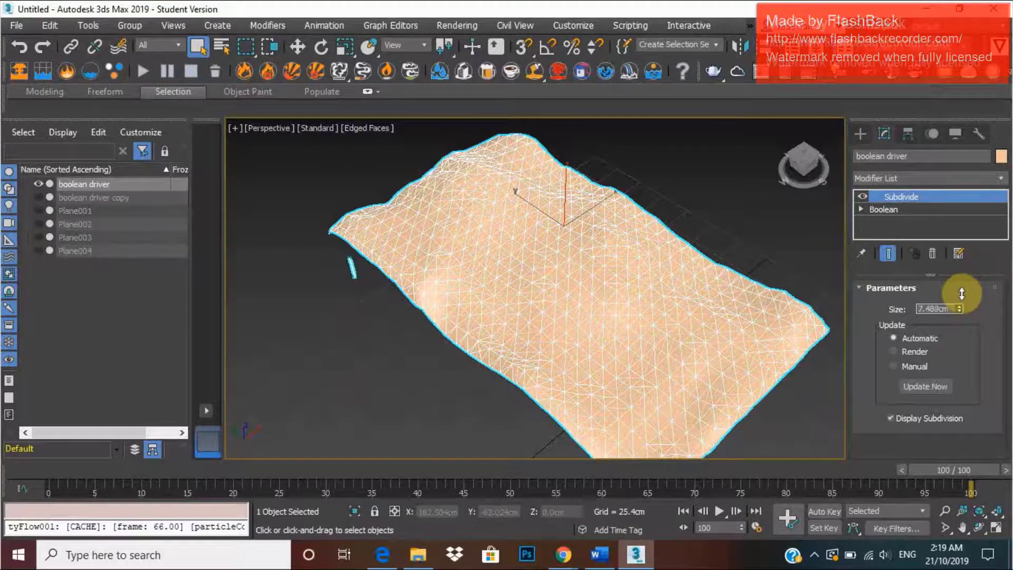
- Inspect the triangulation up close and fine-tune the Subdivide size to about 7.41 cm
scroll(643, 359, "up", 5)
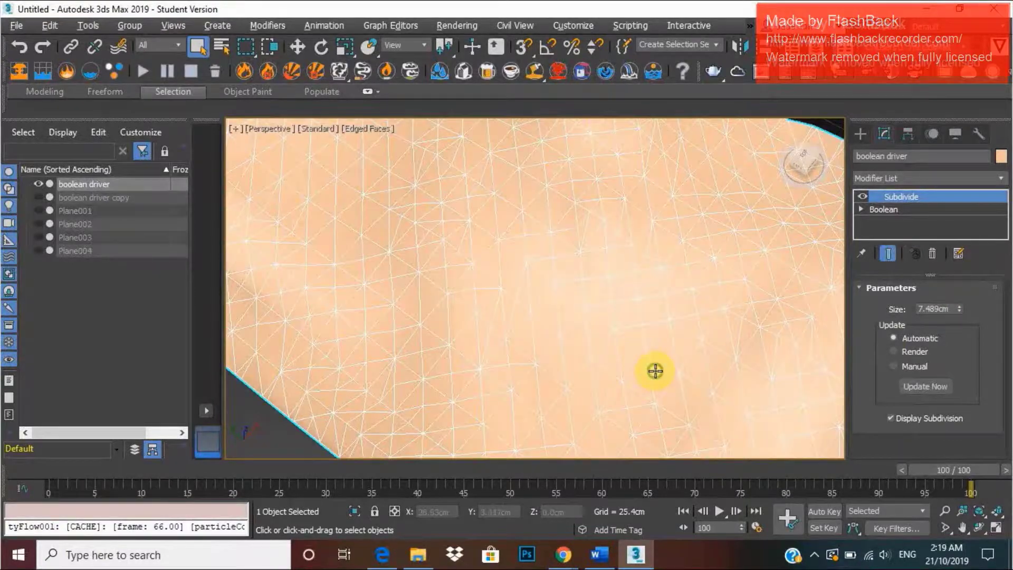
scroll(643, 324, "down", 6)
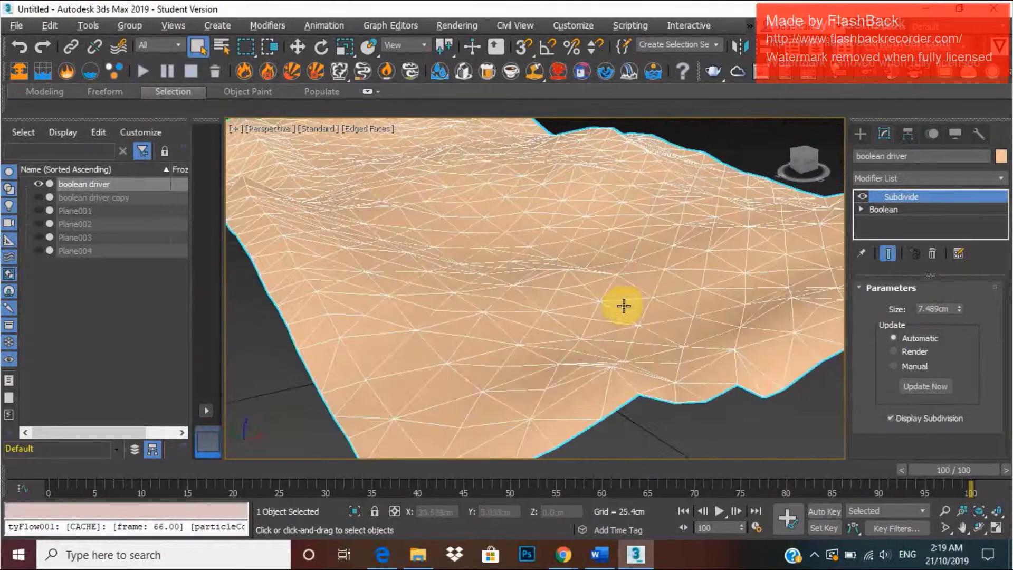
middle_click_drag(621, 303, 771, 303, "alt")
left_click_drag(956, 311, 959, 310)
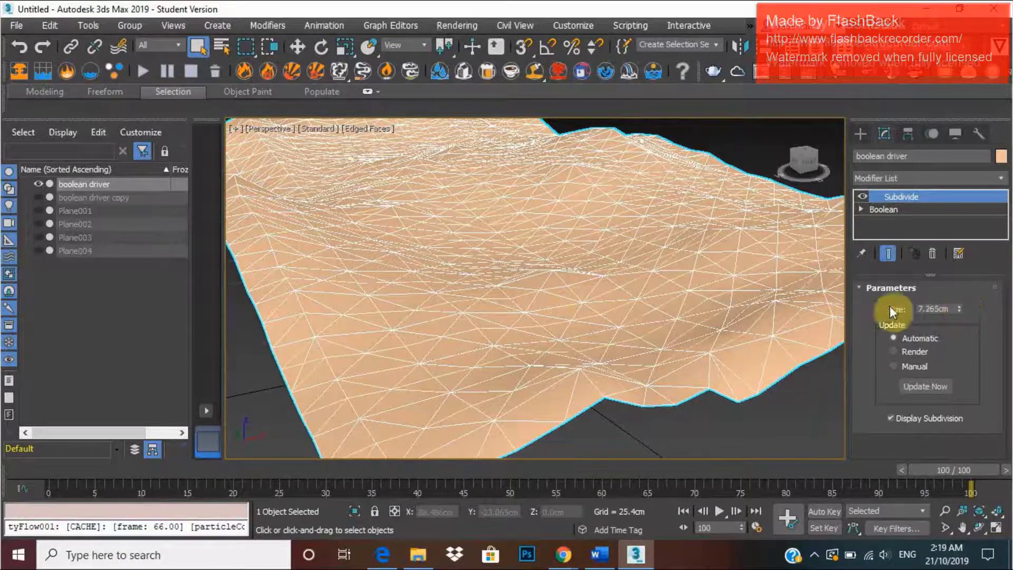
scroll(565, 323, "up", 4)
middle_click_drag(565, 323, 793, 347, "alt")
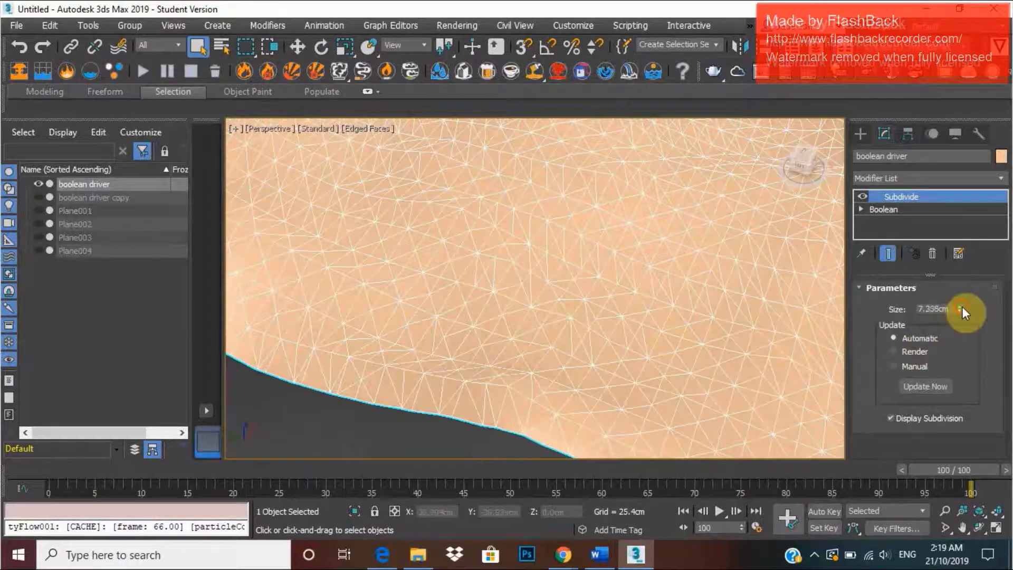
scroll(612, 309, "down", 6)
middle_click_drag(612, 310, 544, 301, "alt")
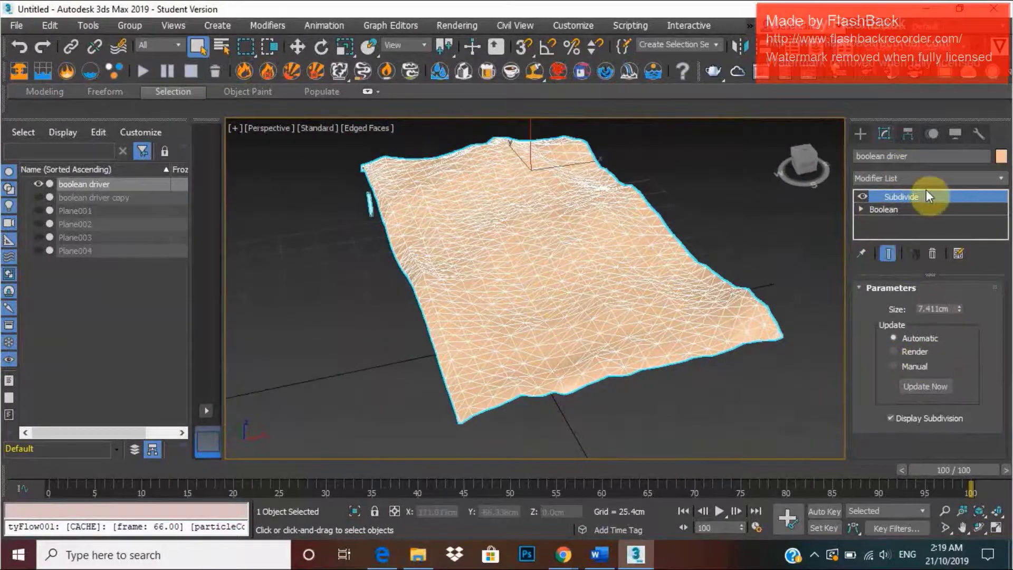
- Start a Mesh Edges To Spline object from the Max Creation Graph shapes and set its radial sides to 3
left_click(859, 132)
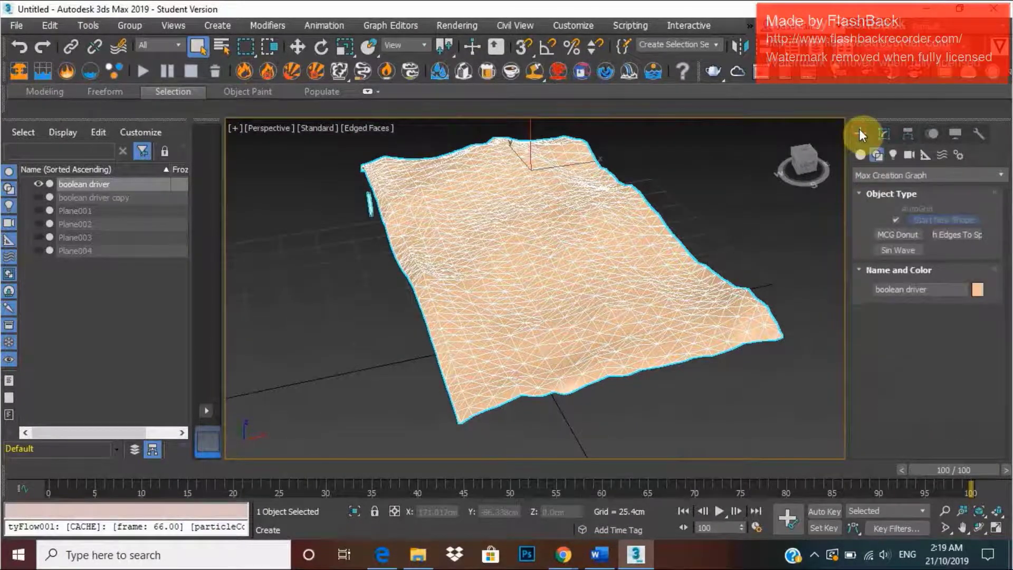
left_click(860, 154)
left_click(877, 154)
left_click(898, 175)
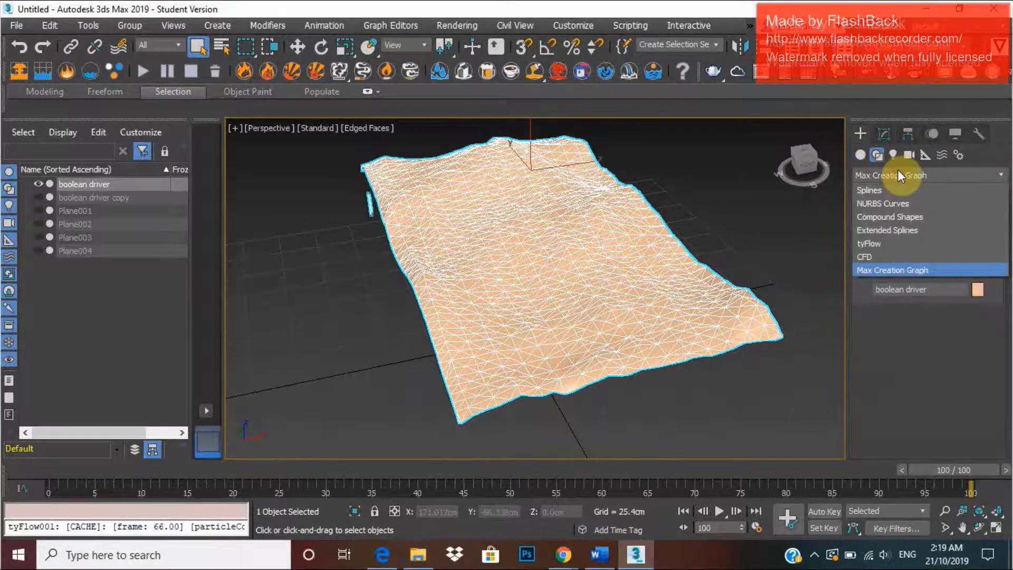
left_click(908, 267)
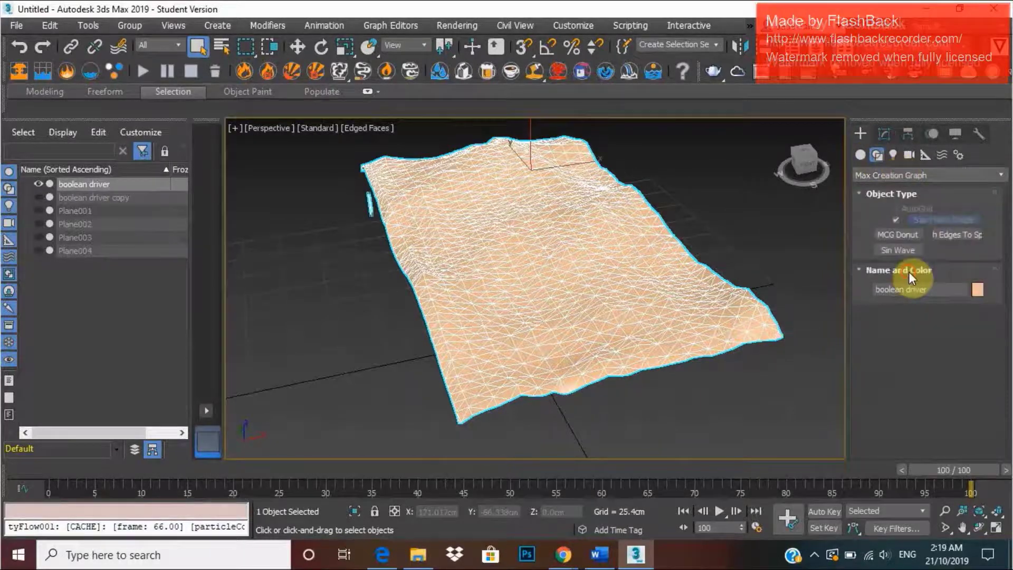
left_click(951, 240)
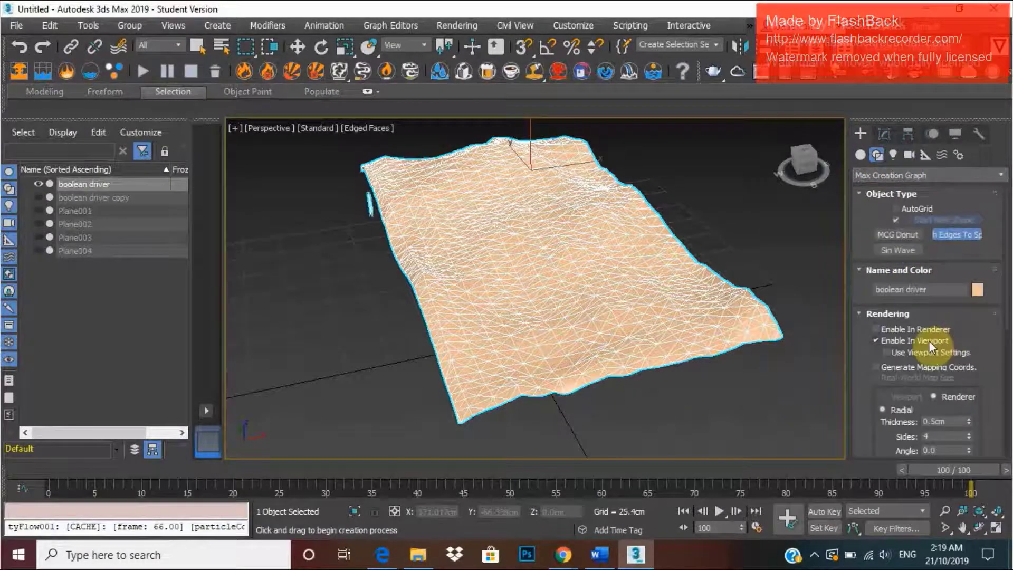
scroll(972, 345, "down", 5)
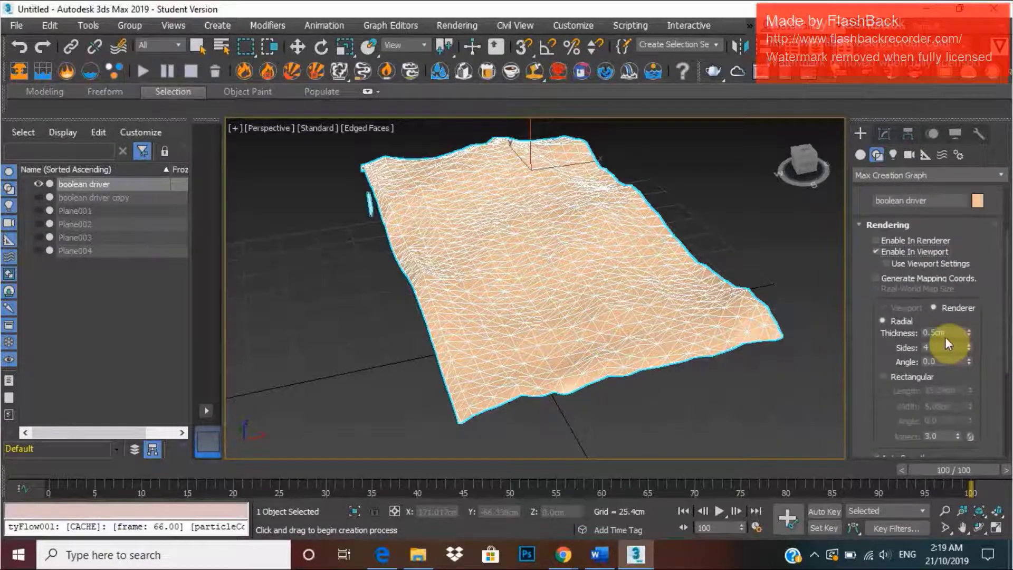
scroll(949, 344, "down", 2)
double_click(946, 302)
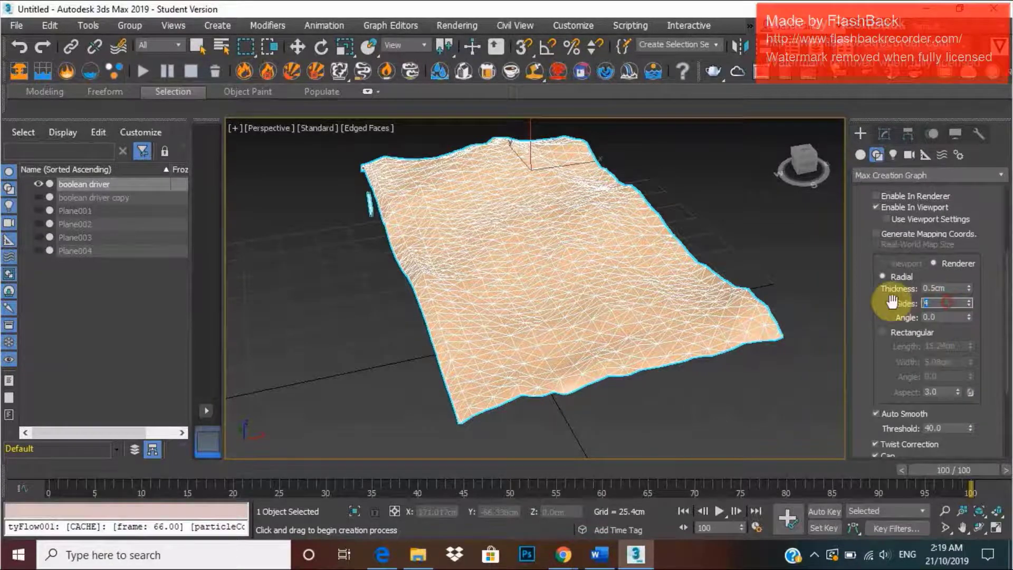
left_click(969, 305)
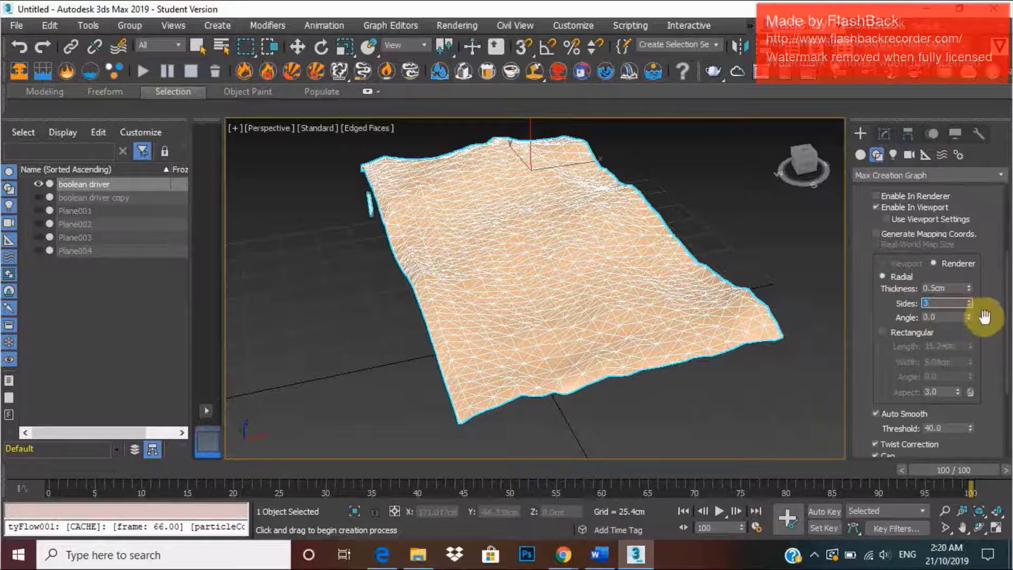
- Place the Mesh Edges To Spline object beside the terrain and assign the boolean driver as its source mesh
scroll(979, 316, "down", 4)
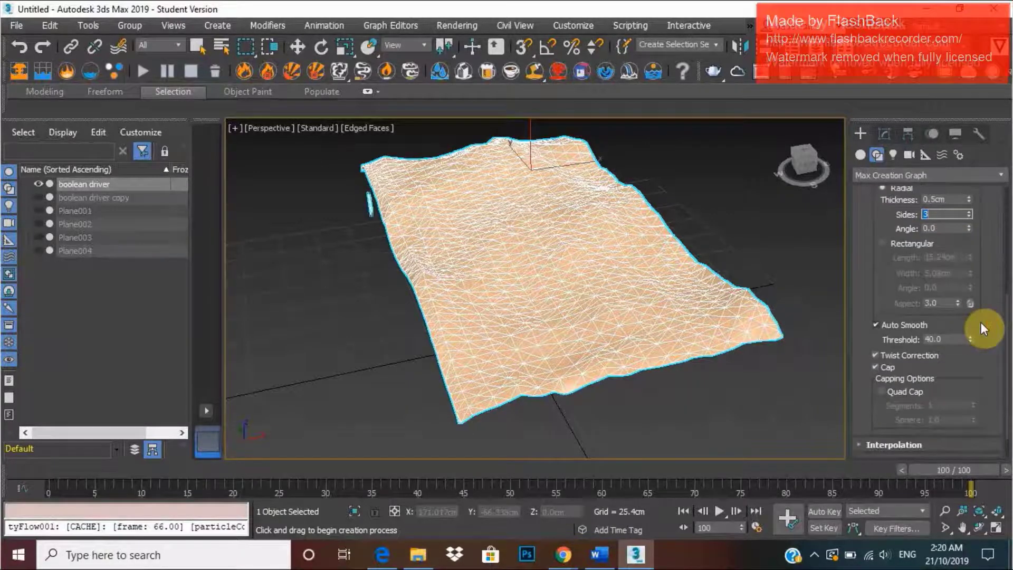
scroll(980, 321, "down", 2)
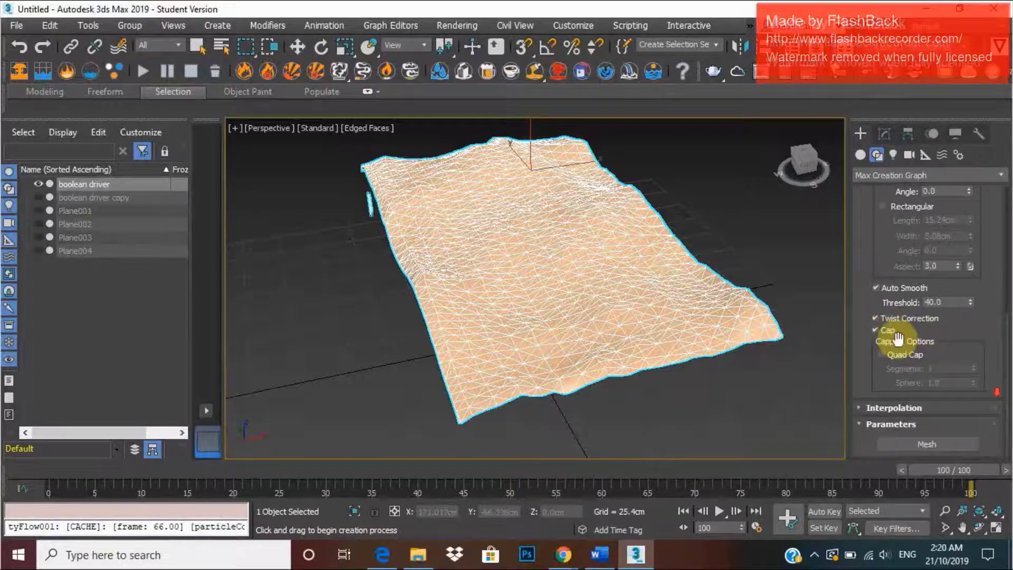
scroll(949, 317, "up", 12)
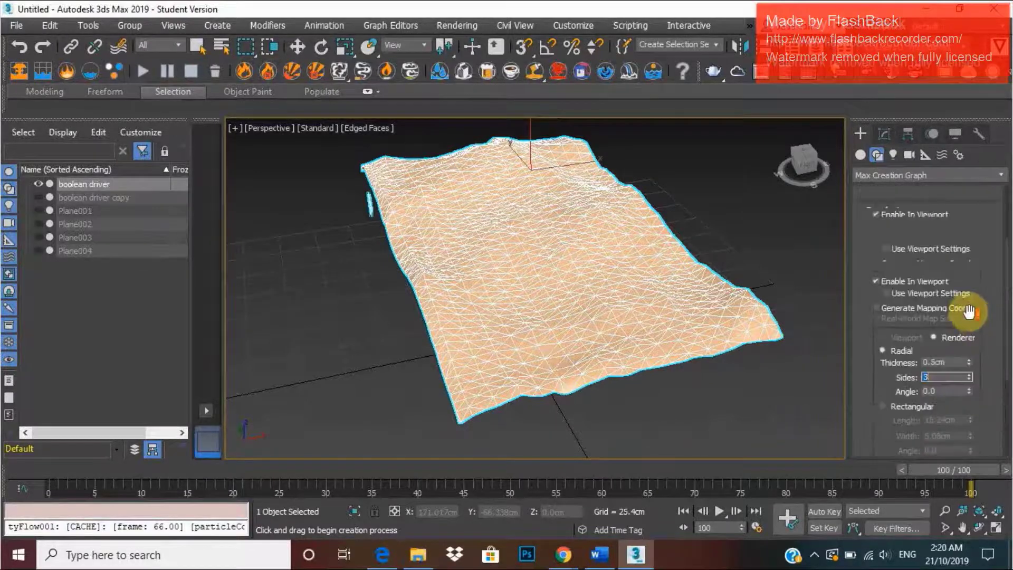
left_click(727, 272)
scroll(972, 339, "down", 10)
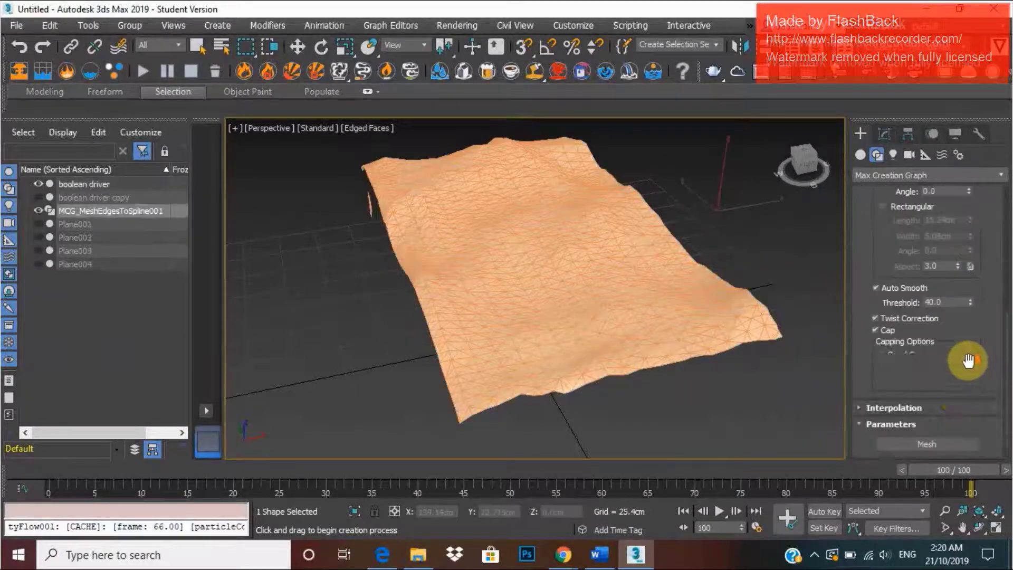
left_click(934, 444)
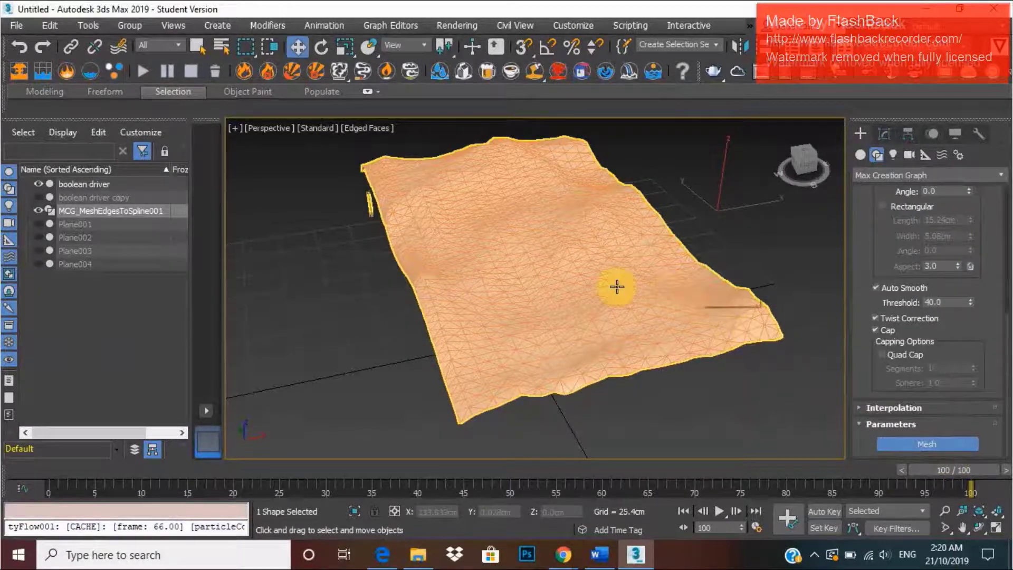
left_click(506, 229)
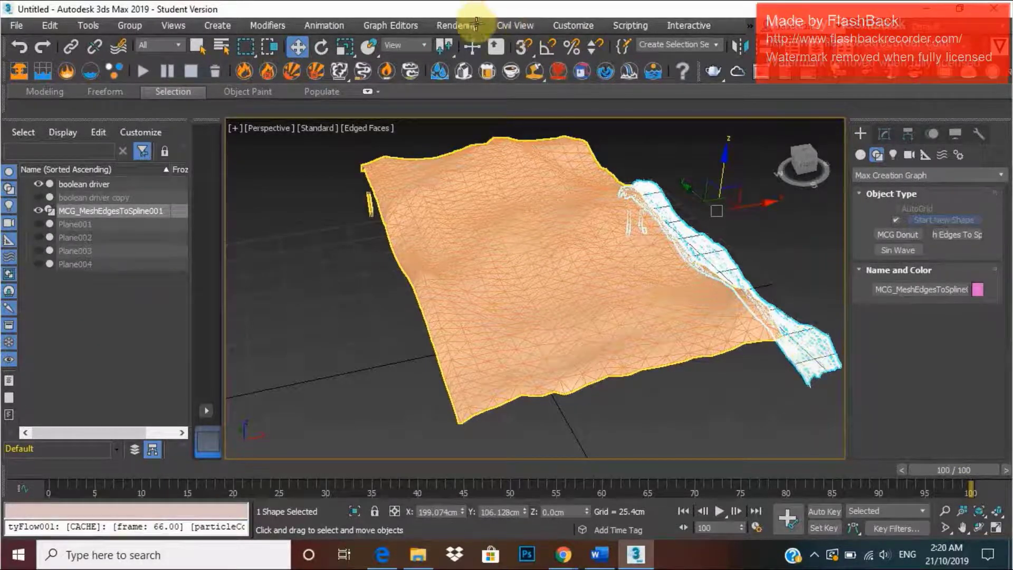
- Align the spline lattice to the boolean driver in X, Y and Z position, pivot point to pivot point, with scale matched on all axes
left_click(740, 47)
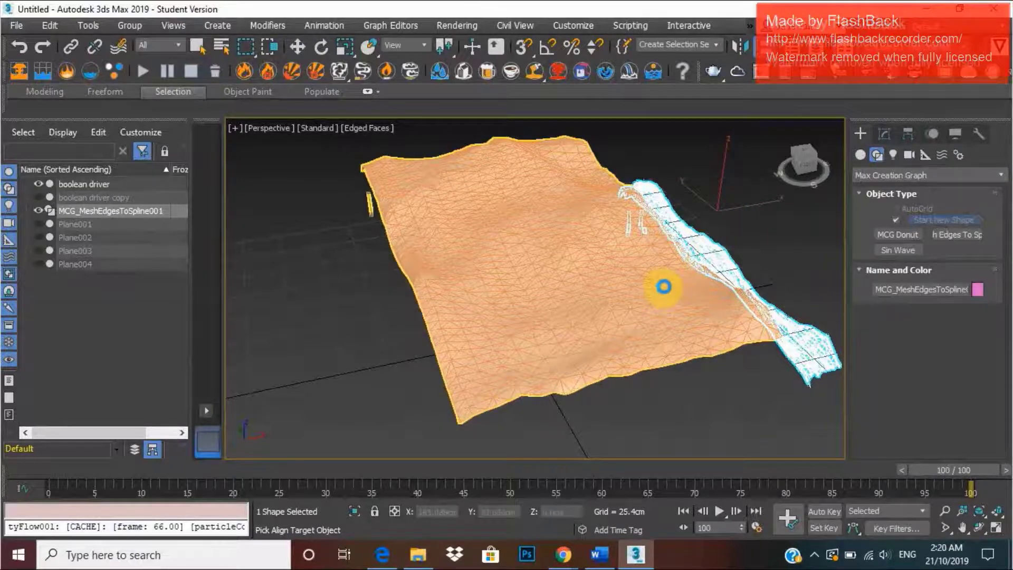
left_click(664, 286)
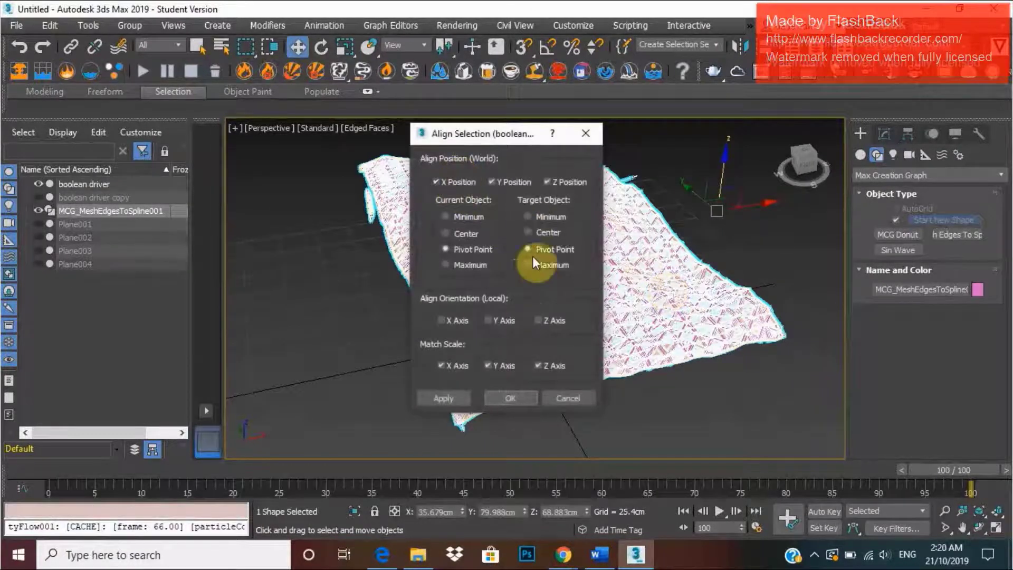
left_click(503, 401)
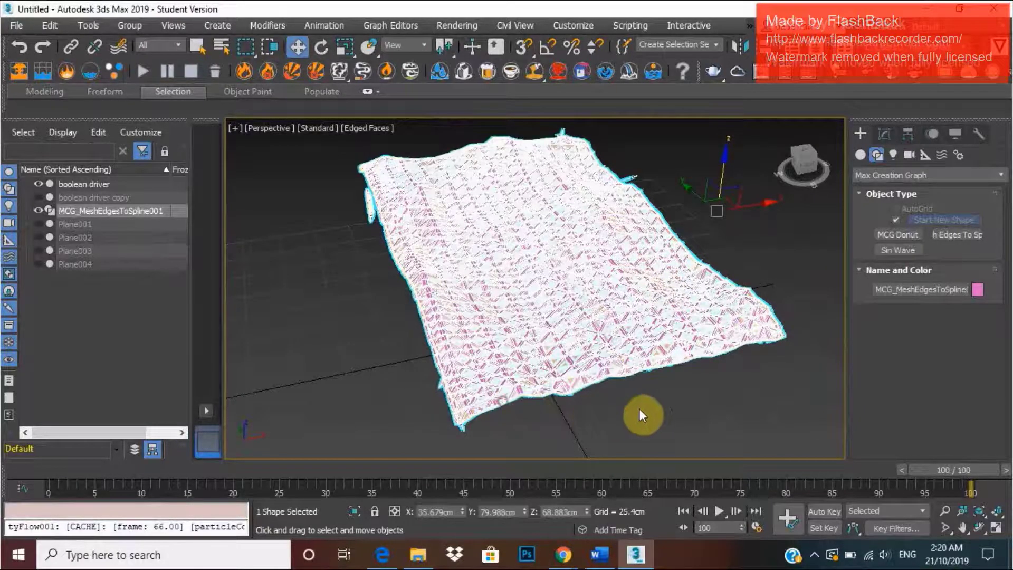
- Hide the boolean driver mesh and switch the perspective viewport from Edged Faces to Default Shading
left_click(37, 210)
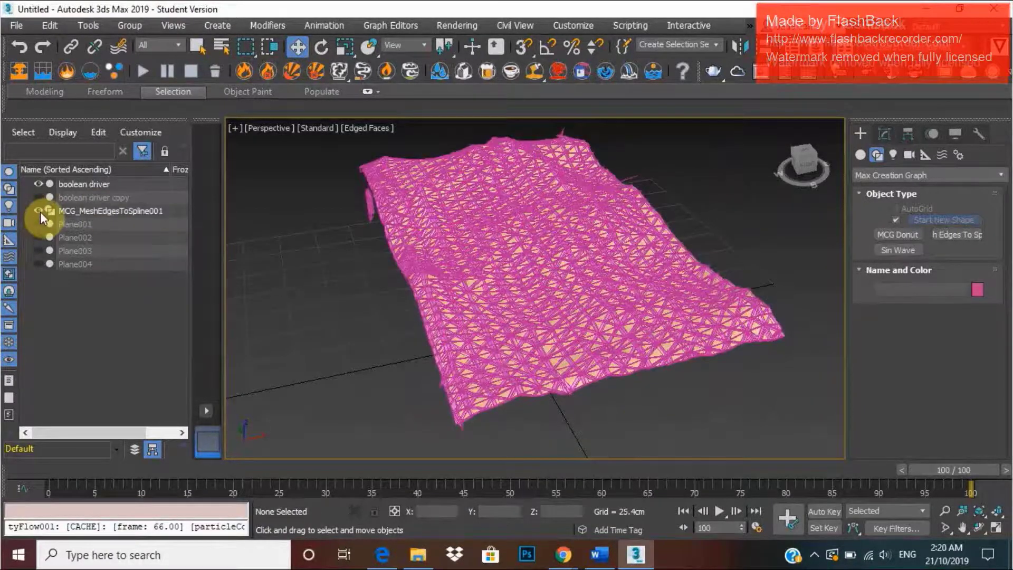
left_click(35, 182)
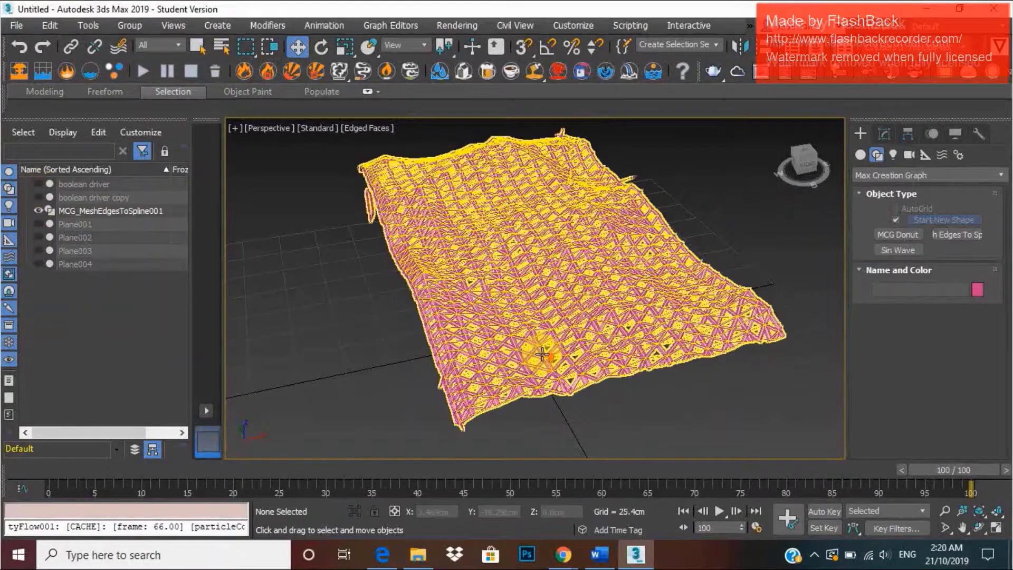
scroll(377, 136, "up", 5)
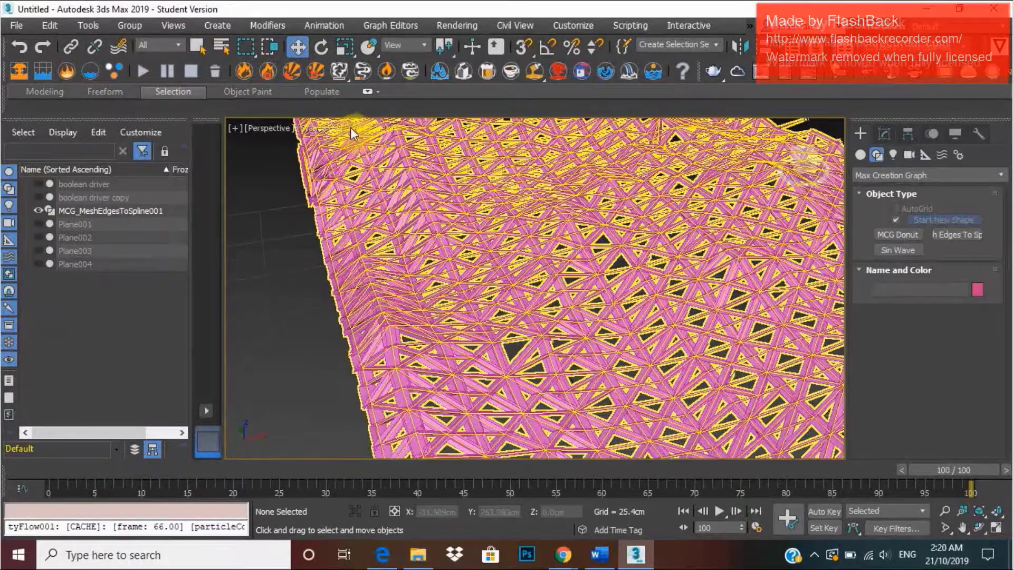
scroll(377, 134, "down", 8)
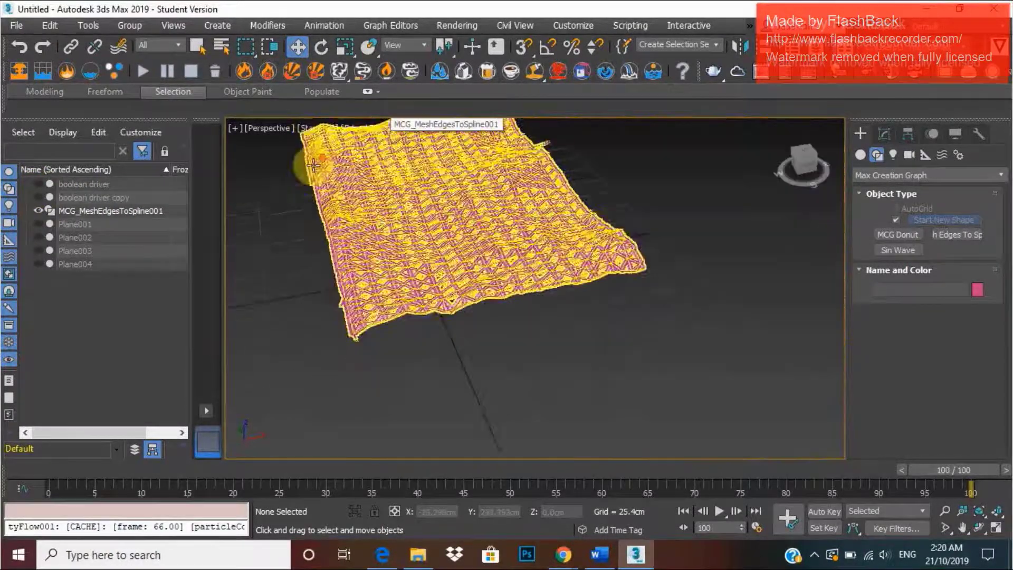
left_click(366, 128)
left_click(430, 300)
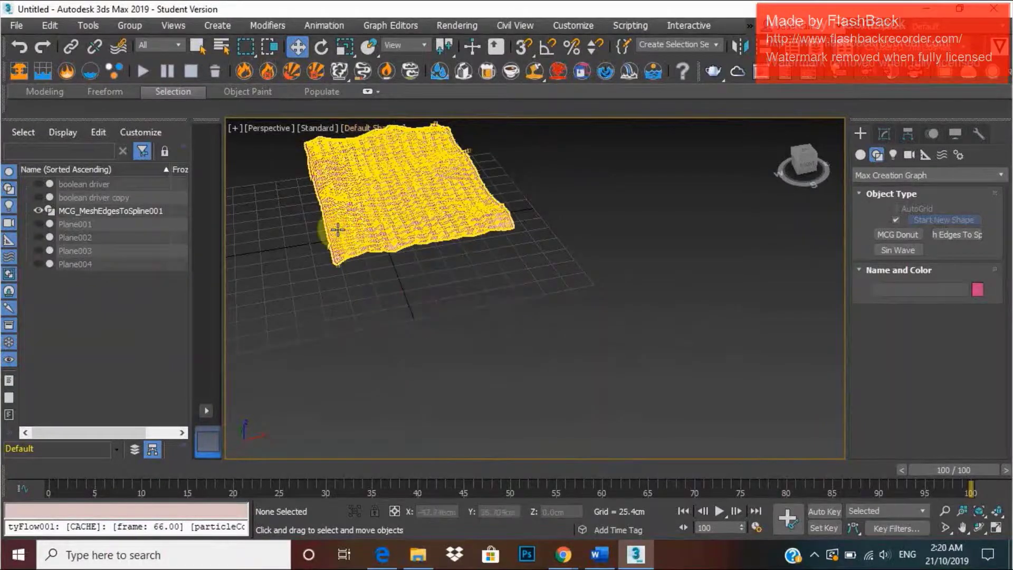
- Inspect the spline lattice's lower edge up close and select the MCG_MeshEdgesToSpline001 object
scroll(518, 382, "up", 6)
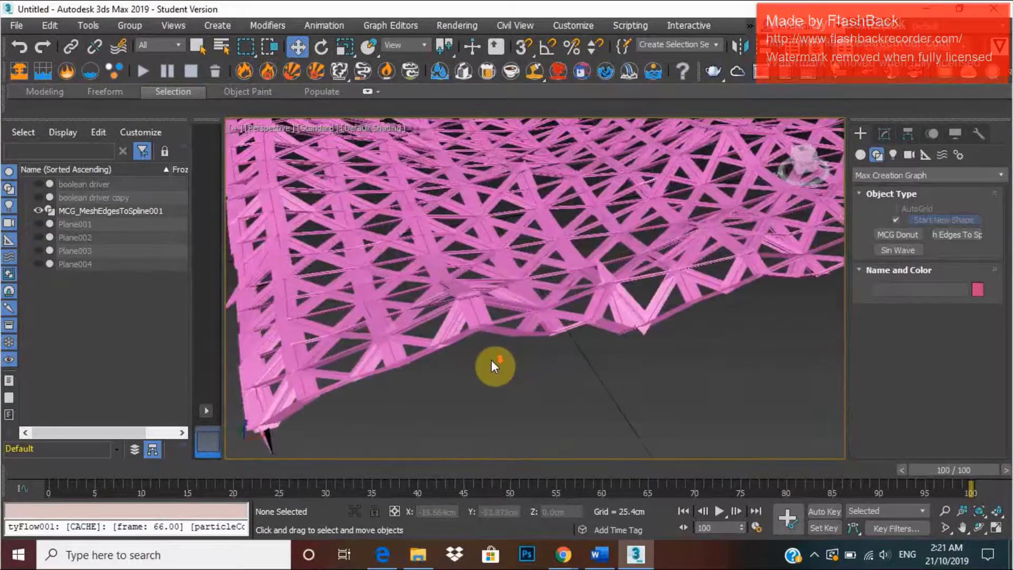
middle_click_drag(502, 373, 565, 361, "alt")
left_click(582, 336)
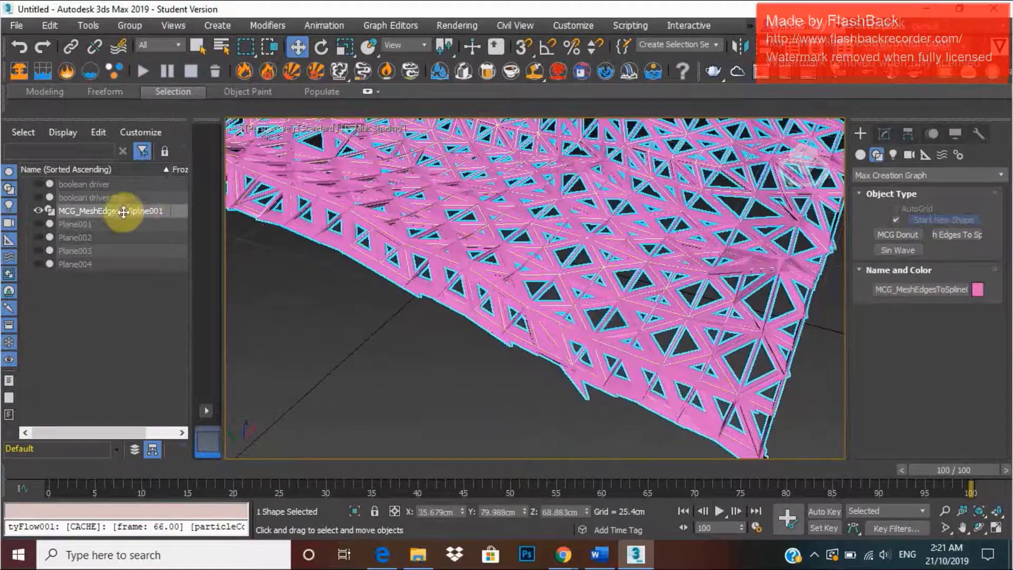
- Deselect the spline lattice and unhide the boolean driver mesh so both are shown together
left_click(891, 270)
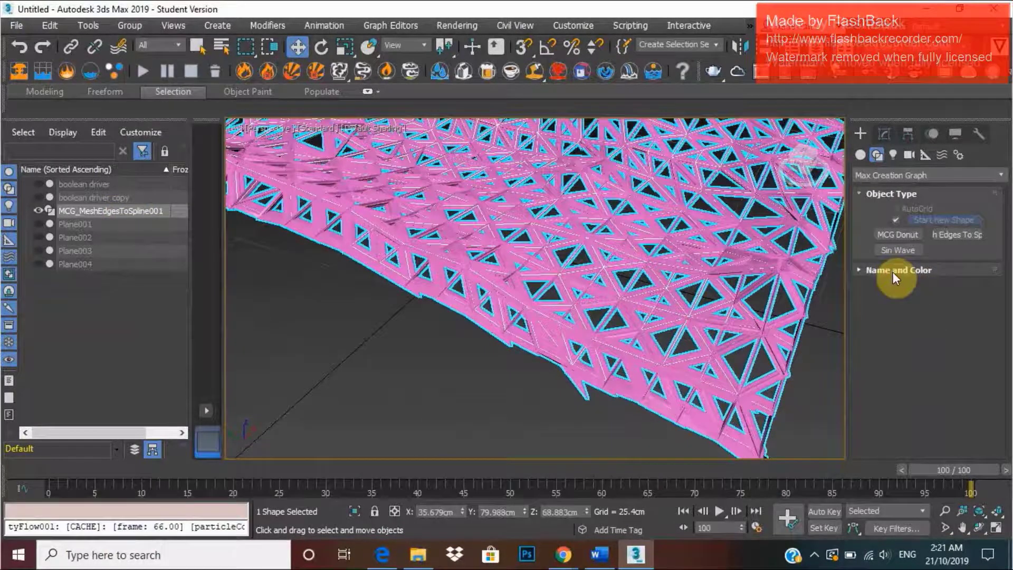
left_click(802, 386)
key("z")
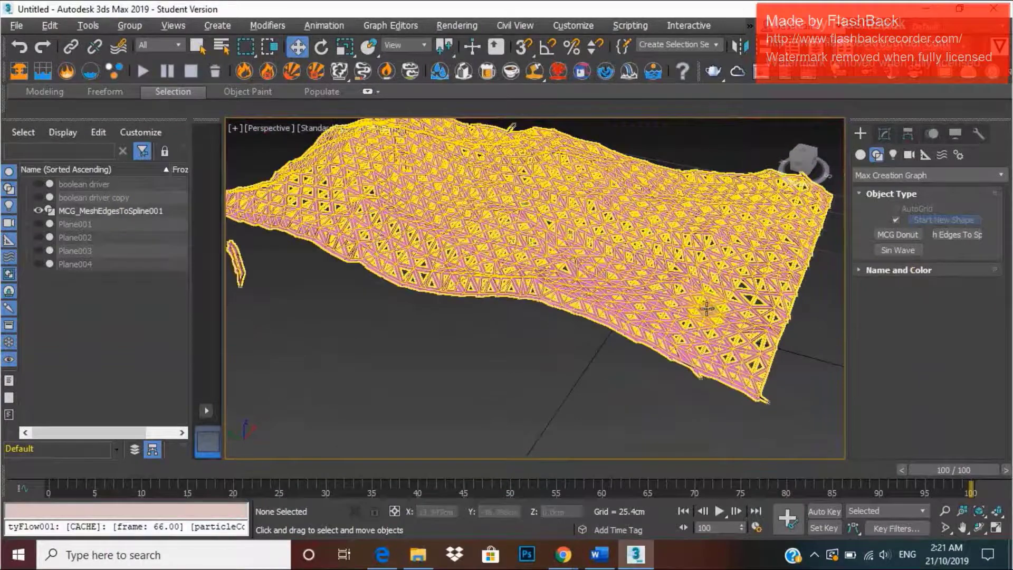
middle_click_drag(707, 301, 698, 344, "alt")
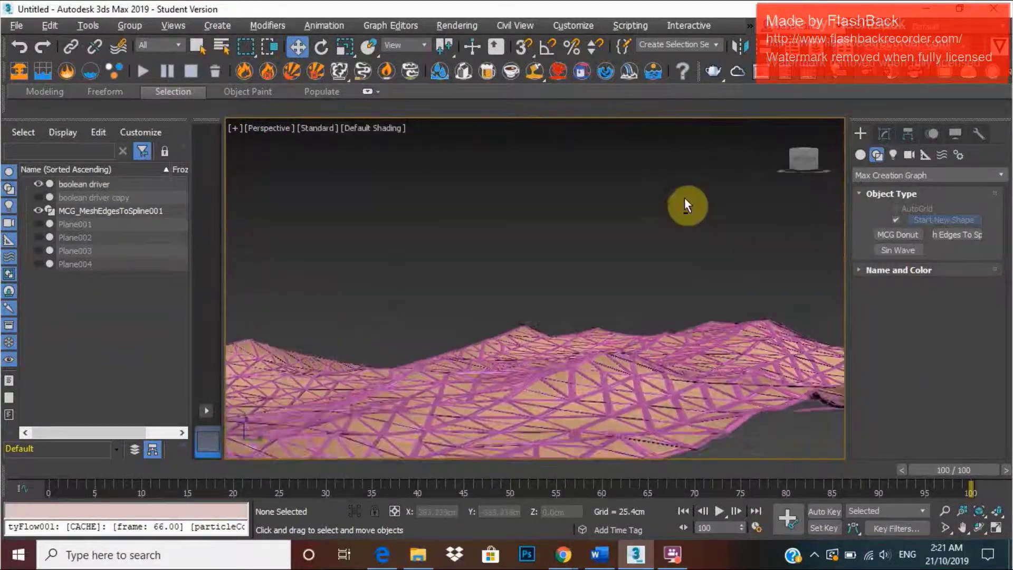
middle_click_drag(680, 205, 684, 165, "alt")
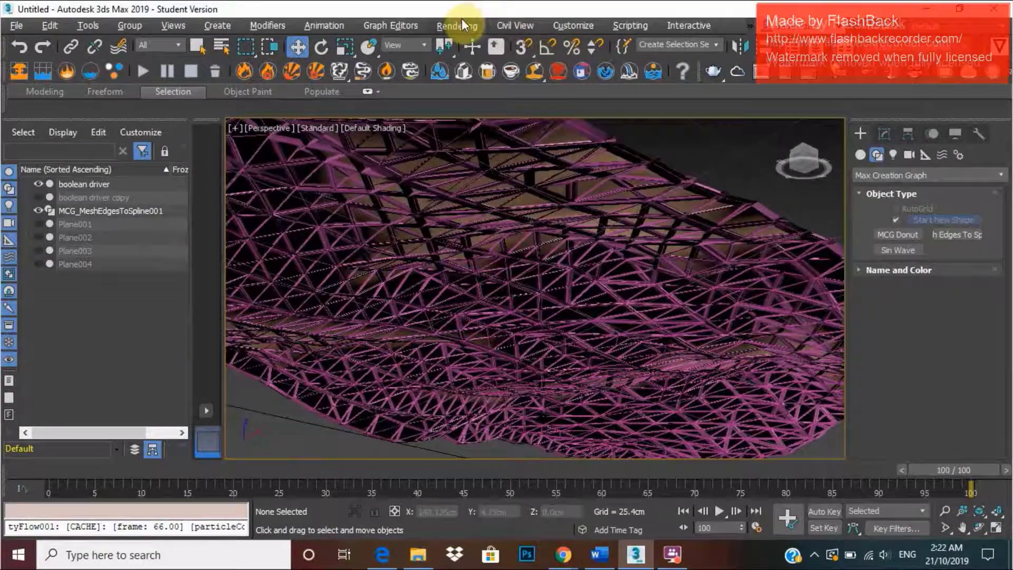
- Open the Slate Material Editor and add a new Physical Material node below the existing Standard material
key("m")
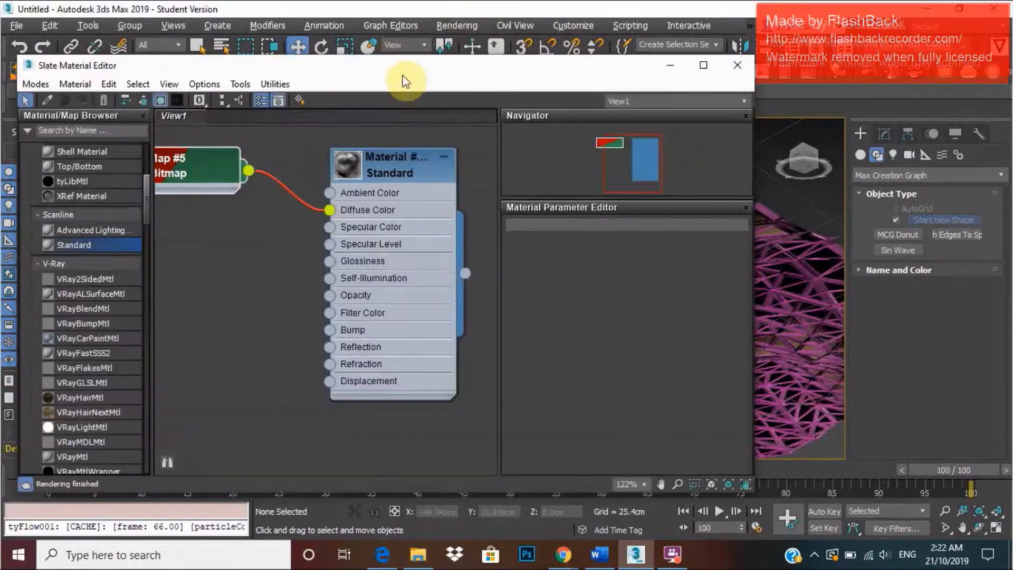
left_click_drag(402, 74, 488, 67)
scroll(375, 246, "down", 3)
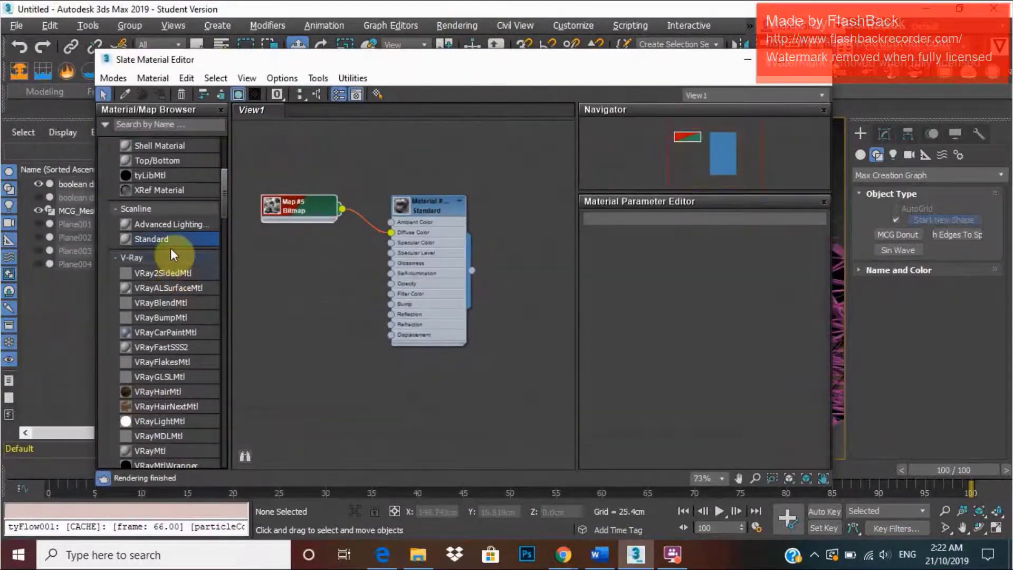
scroll(208, 258, "down", 5)
mouse_move(222, 225)
left_mouse_down()
mouse_move(220, 185)
mouse_move(226, 226)
mouse_move(225, 213)
left_mouse_up()
scroll(212, 259, "up", 5)
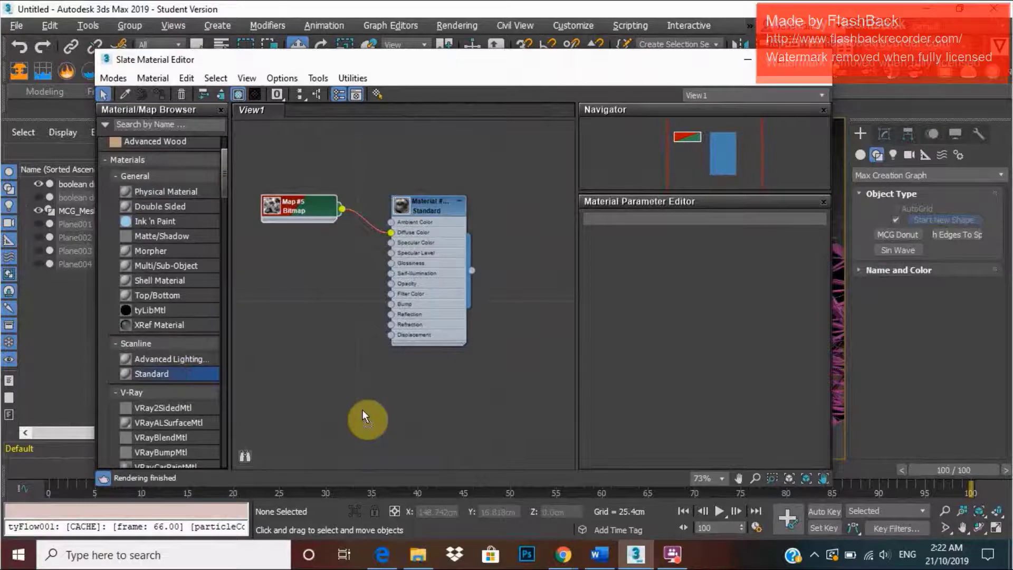
left_click(327, 377)
scroll(369, 382, "down", 1)
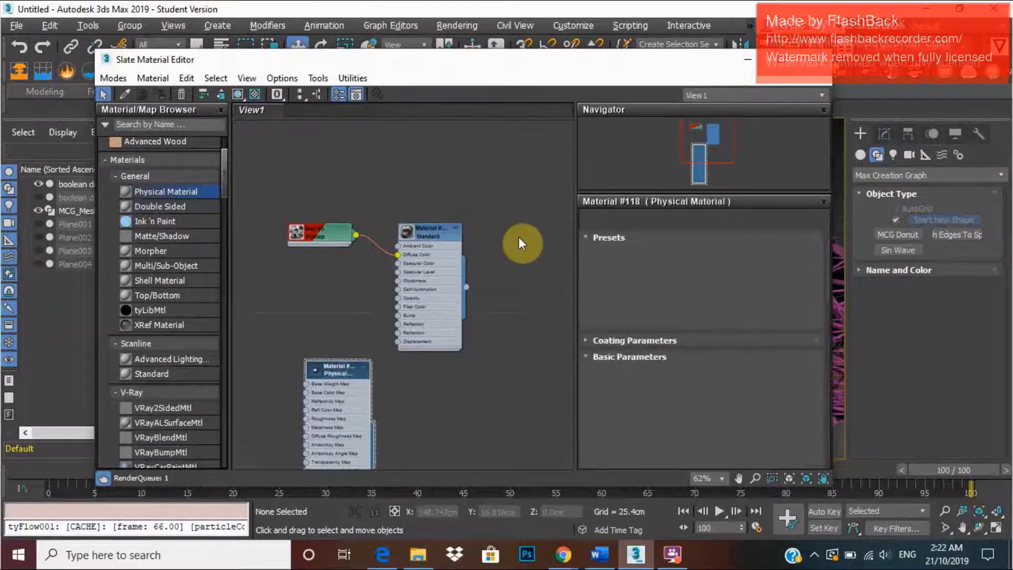
- Set the physical material's base color to green with red 0.106, green 0.769 and blue 0.106
scroll(628, 314, "down", 2)
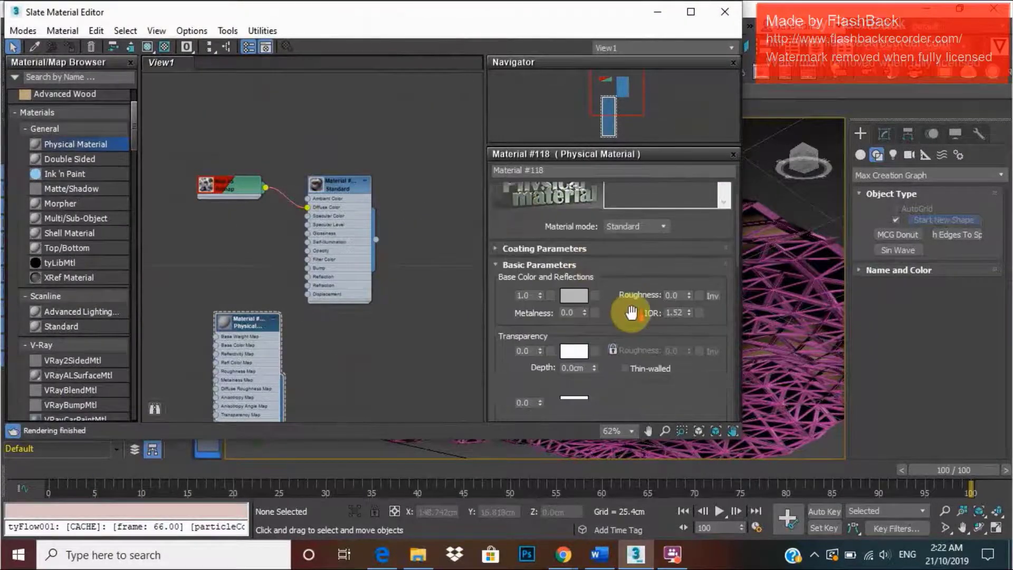
scroll(622, 292, "up", 2)
left_click(580, 340)
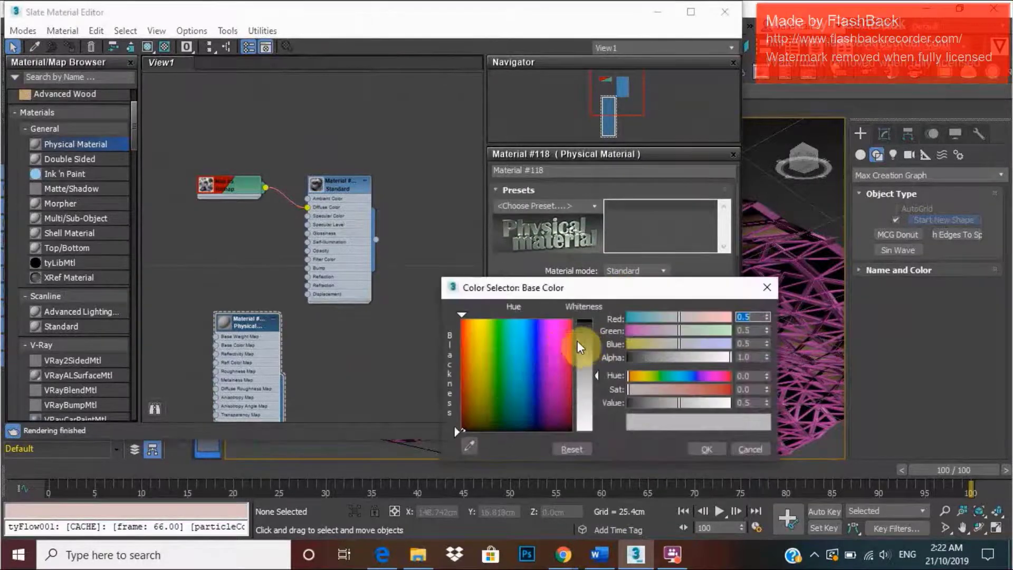
left_click(551, 343)
left_click(585, 332)
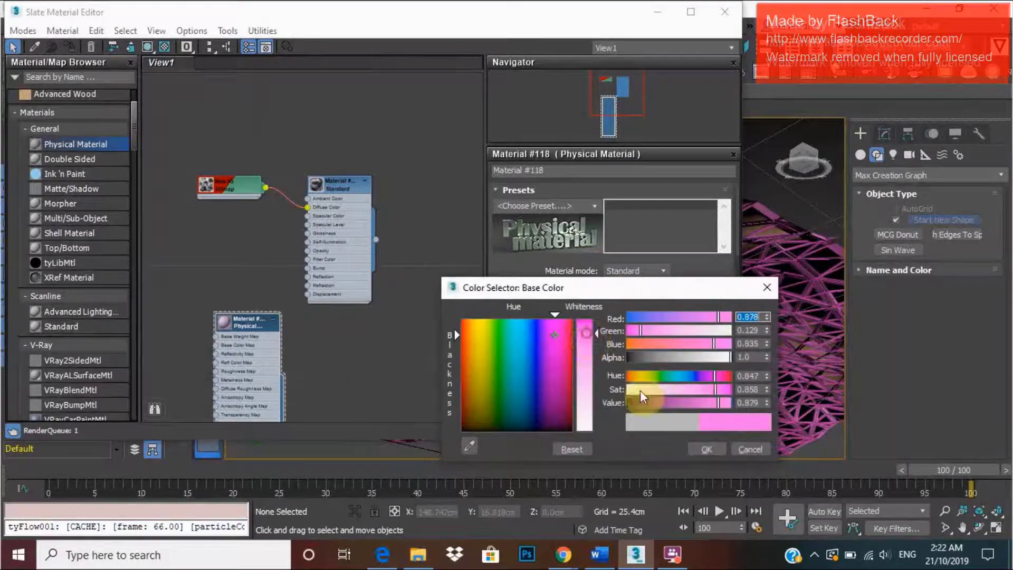
left_click(499, 347)
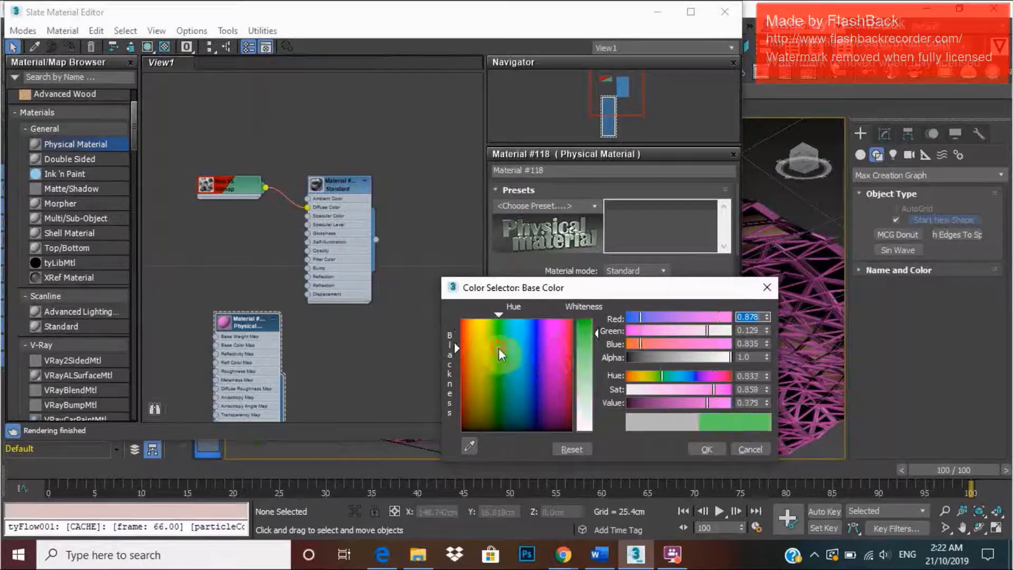
left_click(587, 330)
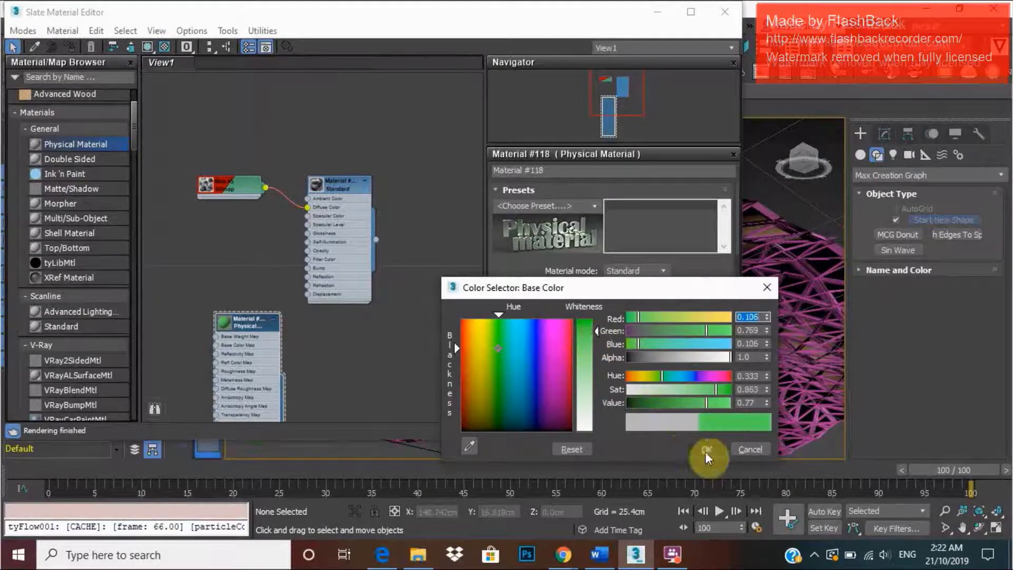
left_click(706, 449)
- Set the physical material's transparency weight to 0.8
scroll(620, 353, "down", 3)
scroll(621, 352, "down", 8)
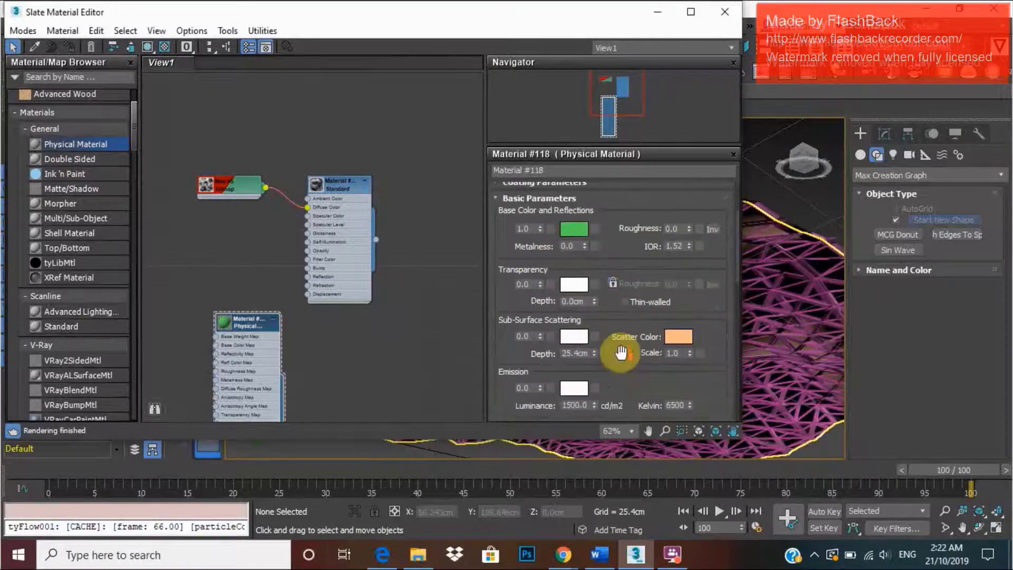
scroll(613, 321, "up", 7)
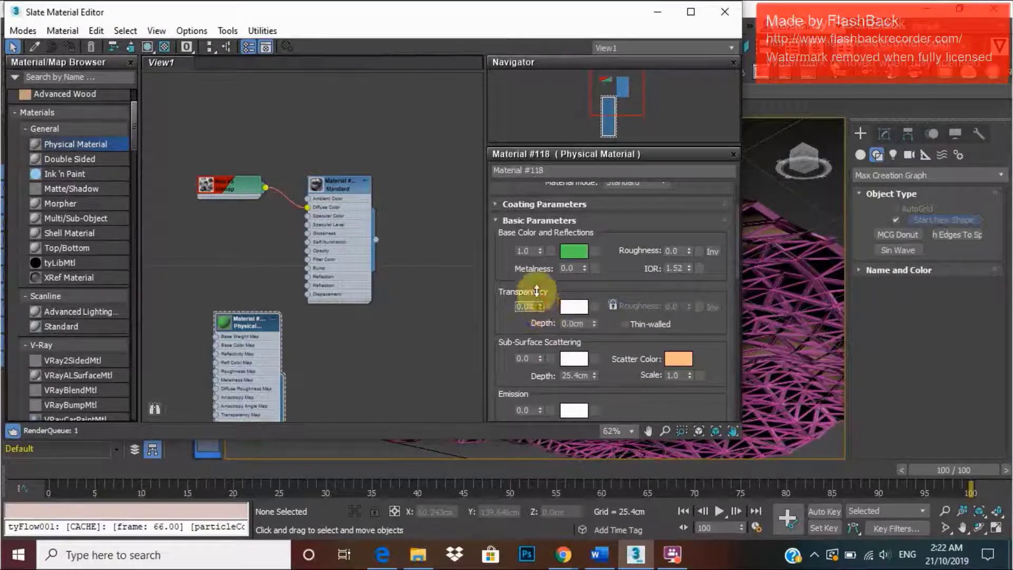
left_click_drag(536, 290, 540, 234)
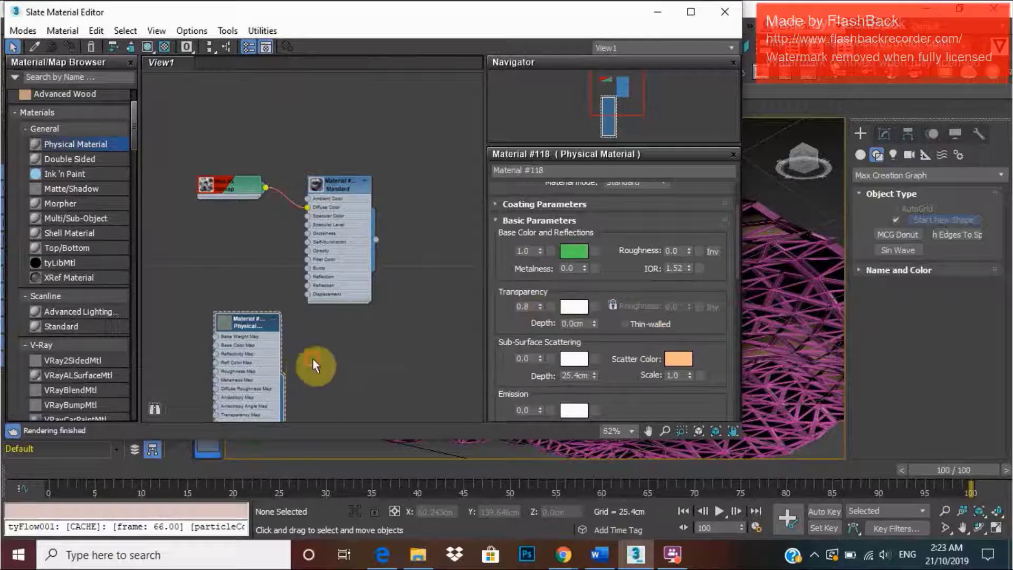
scroll(311, 360, "down", 2)
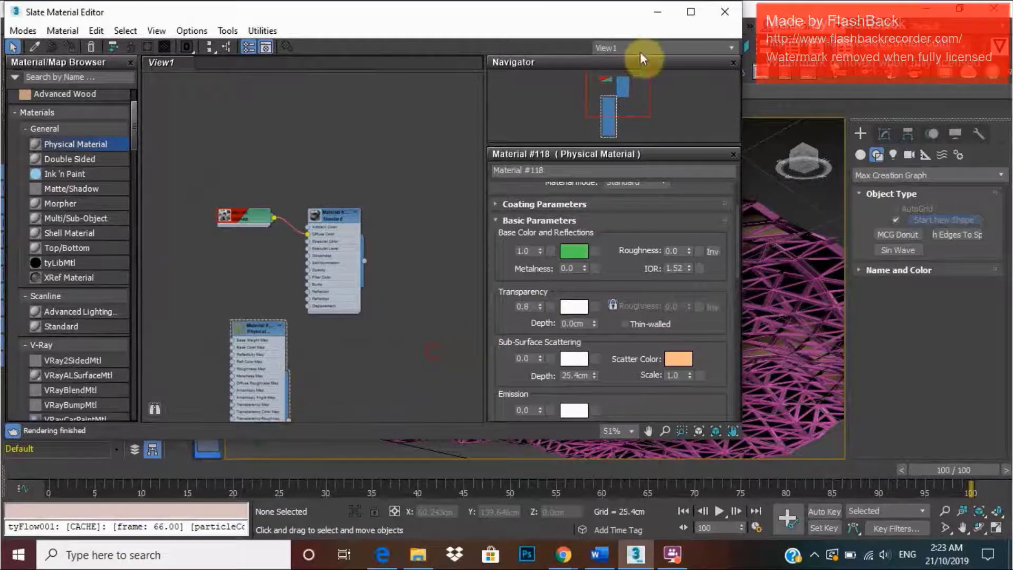
- Reveal the Frozen column in the scene object list and freeze the MCG_MeshEdgesToSpline001 lattice
left_click_drag(556, 13, 782, 31)
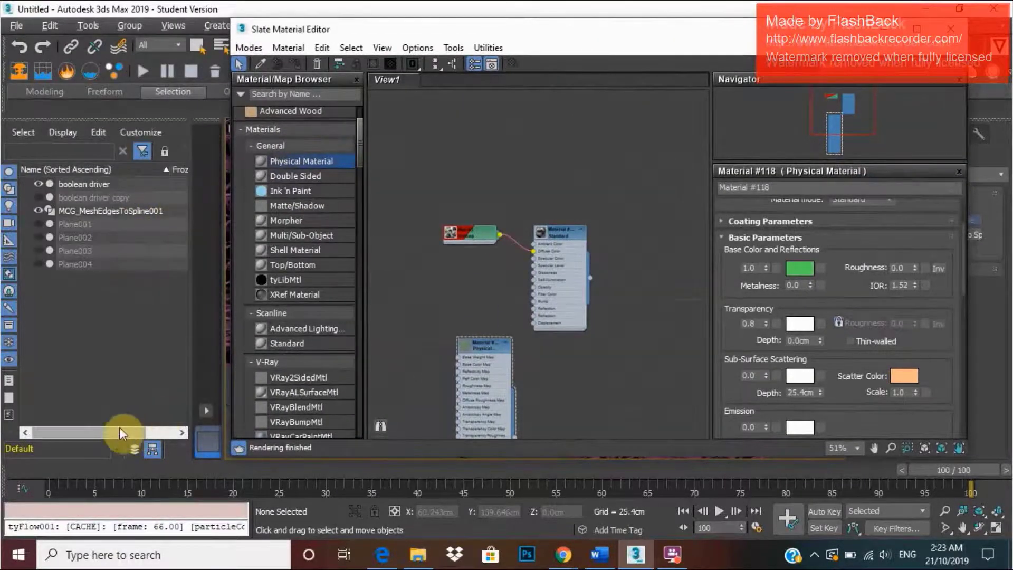
left_click_drag(120, 428, 138, 424)
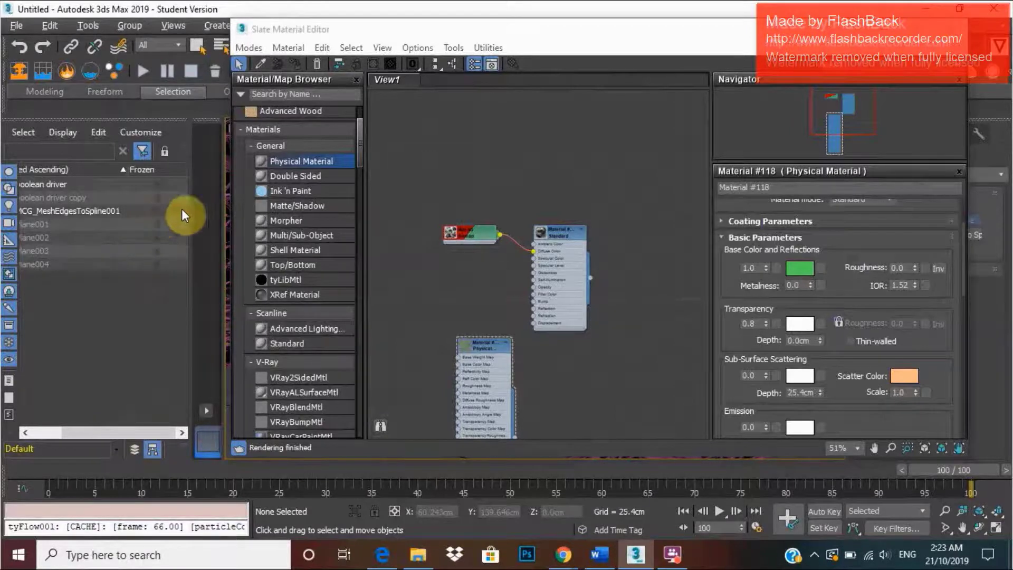
left_click_drag(475, 29, 217, 13)
- Assign the green transparent physical material to the boolean driver mesh and minimize the material editor
scroll(277, 407, "down", 2)
left_click_drag(271, 394, 746, 254)
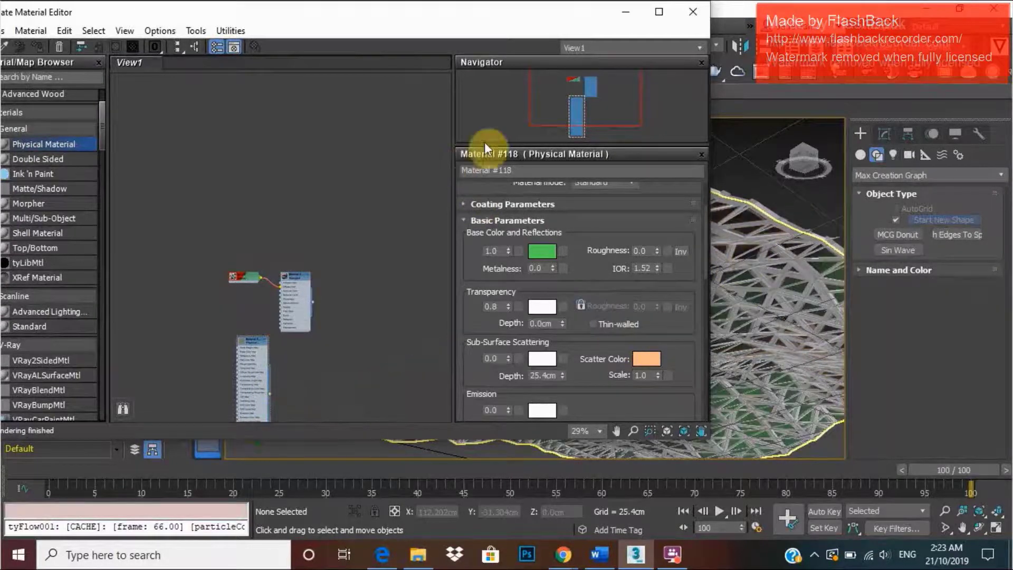
left_click(630, 10)
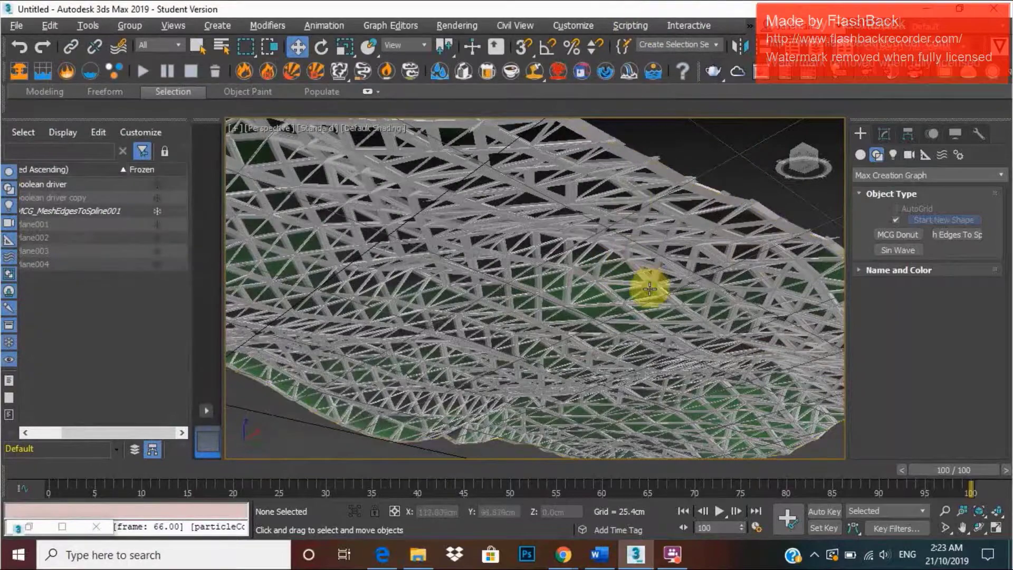
- Check in the render setup which production renderer and output settings are in use
middle_click_drag(650, 289, 654, 363, "alt")
left_click(444, 24)
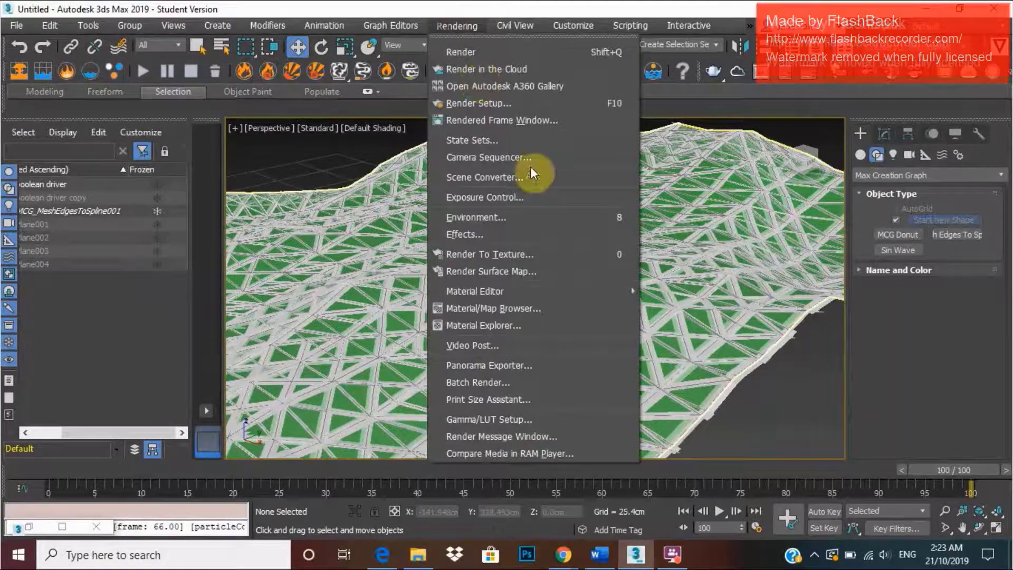
left_click(518, 104)
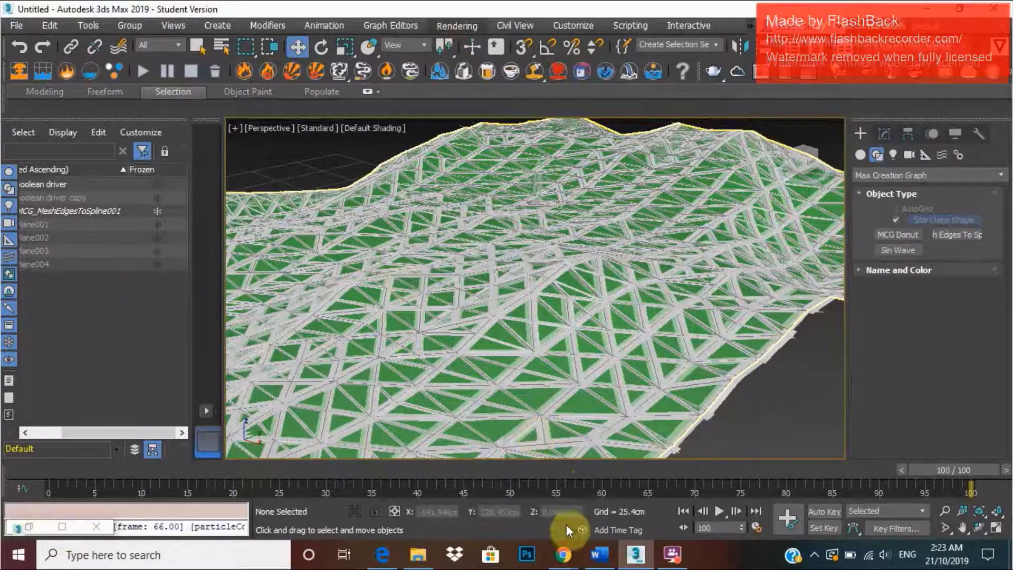
key("F10")
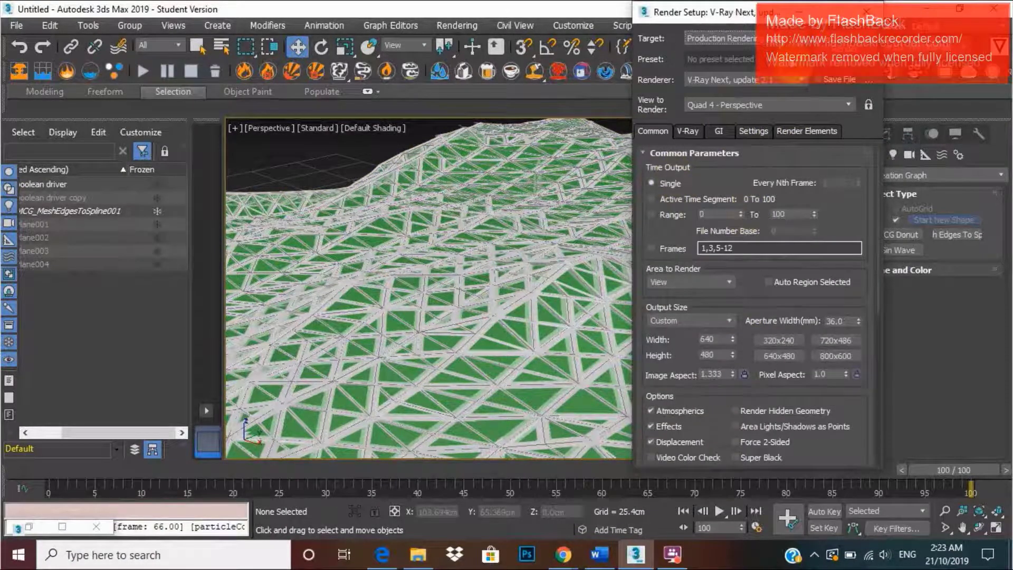
key("F10")
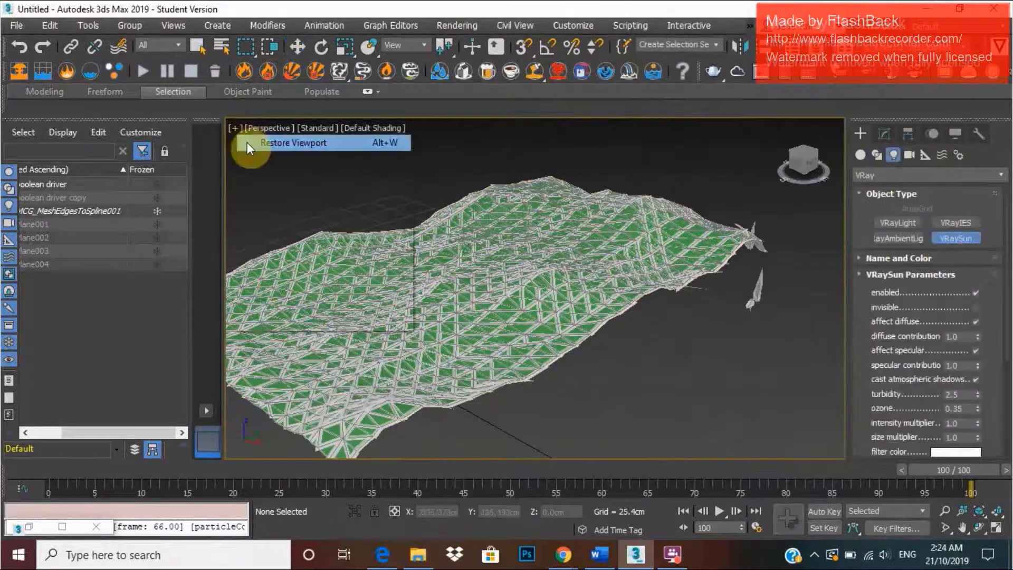
- Create a VRaySun in the Top view aimed at the terrain and answer the V-Ray sky environment prompt
left_click(248, 141)
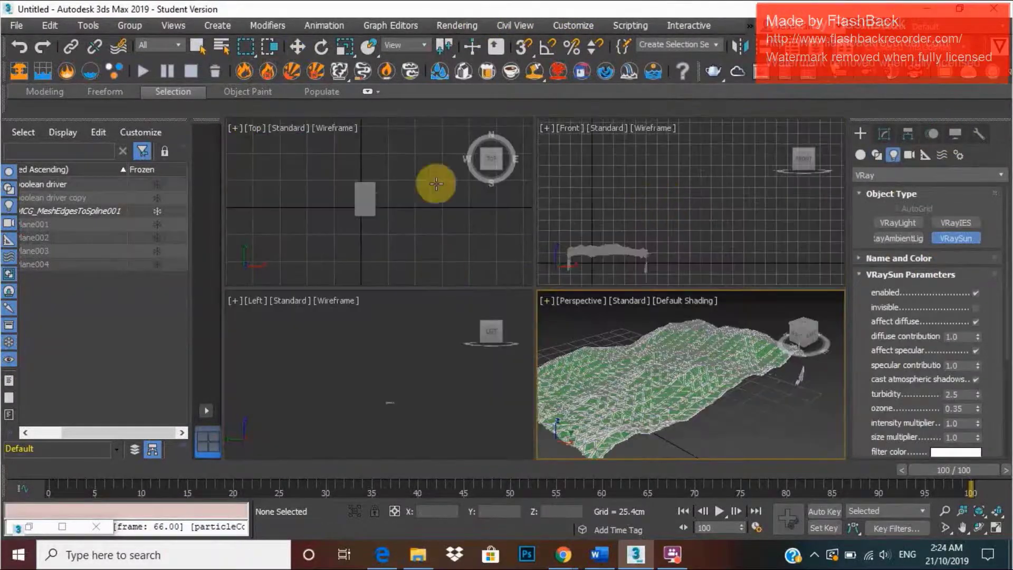
left_click_drag(405, 225, 376, 199)
left_click(573, 329)
left_click(892, 258)
left_click(768, 262)
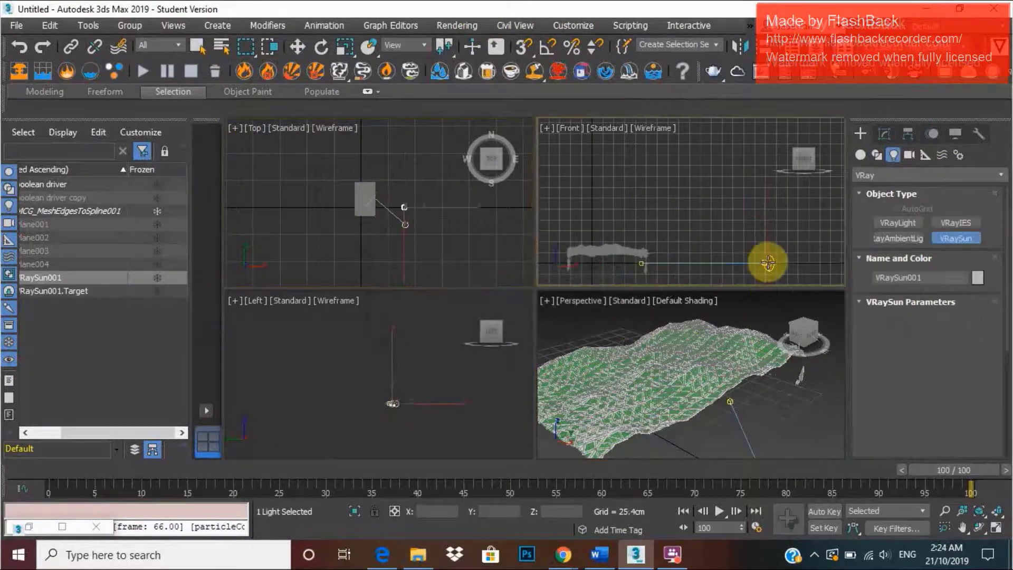
left_click_drag(767, 262, 765, 127)
left_click(610, 323)
key("ctrl+z")
- Exit VRaySun creation and move the sun high above the terrain and horizontally closer to it in the Front view
left_click(859, 153)
left_click(768, 263)
left_click_drag(811, 188, 724, 188)
scroll(695, 193, "up", 5)
scroll(695, 194, "down", 5)
scroll(644, 268, "up", 5)
- Move the sun's target to the middle of the terrain surface and reposition the sun beyond the terrain's upper-right corner in the Top view
left_click(637, 253)
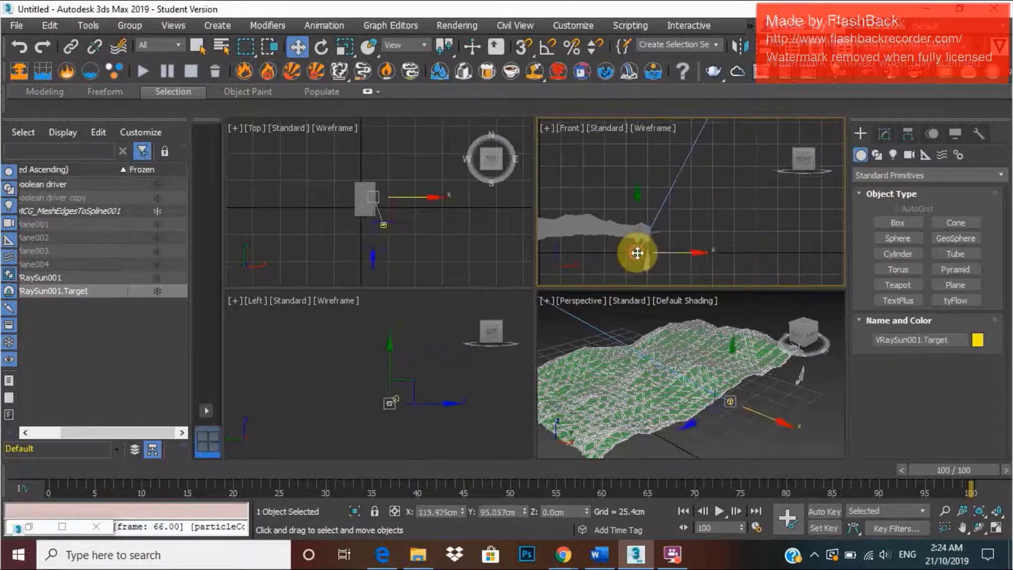
left_click_drag(637, 253, 599, 253)
left_click_drag(601, 200, 601, 167)
left_click_drag(383, 225, 413, 161)
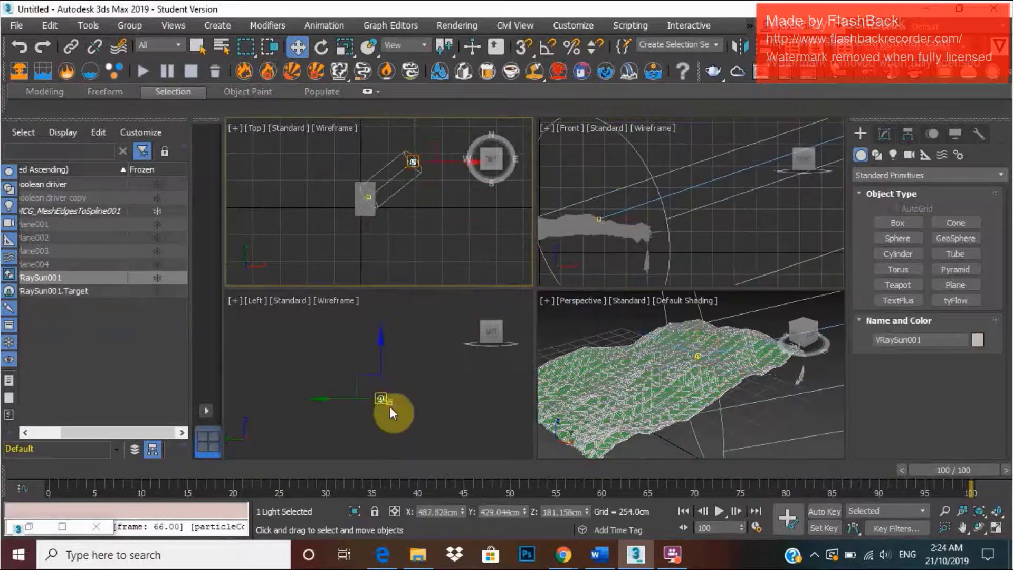
left_click_drag(376, 323, 531, 302)
- Maximize the perspective viewport and create a large ground plane under the terrain
key("alt+w")
left_click(678, 409)
scroll(707, 417, "down", 8)
middle_click_drag(701, 390, 780, 340, "alt")
scroll(779, 337, "up", 5)
left_click(954, 285)
mouse_move(408, 351)
left_mouse_down()
mouse_move(427, 367)
mouse_move(718, 381)
left_mouse_up()
- Lower the ground plane until it lies clearly beneath the terrain lattice, and deselect it
mouse_move(712, 428)
middle_mouse_down("alt")
mouse_move(564, 401)
mouse_move(682, 377)
middle_mouse_up("alt")
key("w")
left_click_drag(567, 315, 569, 378)
scroll(405, 283, "up", 5)
left_click_drag(502, 438, 540, 274)
scroll(469, 327, "up", 4)
left_click(522, 243)
scroll(521, 244, "down", 6)
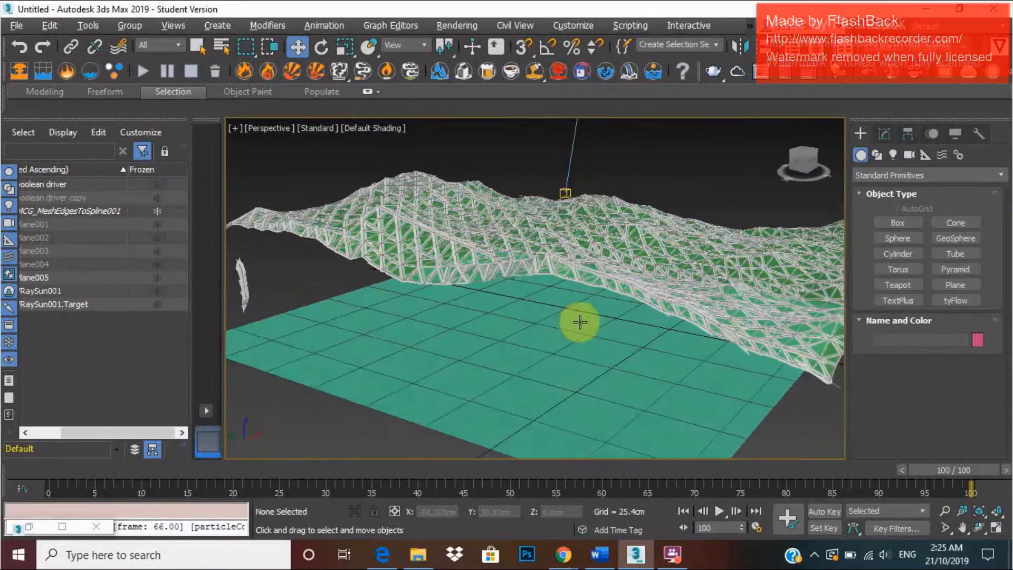
- Run a test render of the perspective view in V-Ray and close the frame buffer
left_click(581, 322)
left_click(506, 211)
left_click(716, 73)
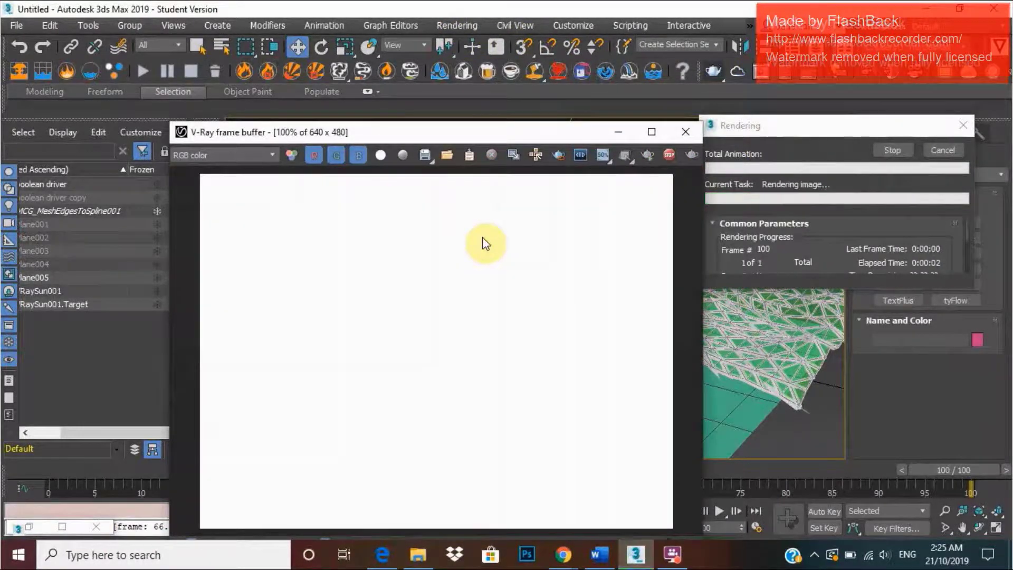
left_click(685, 131)
- Switch the environment's exposure control to VRay Exposure Control and close the environment settings
left_click(456, 26)
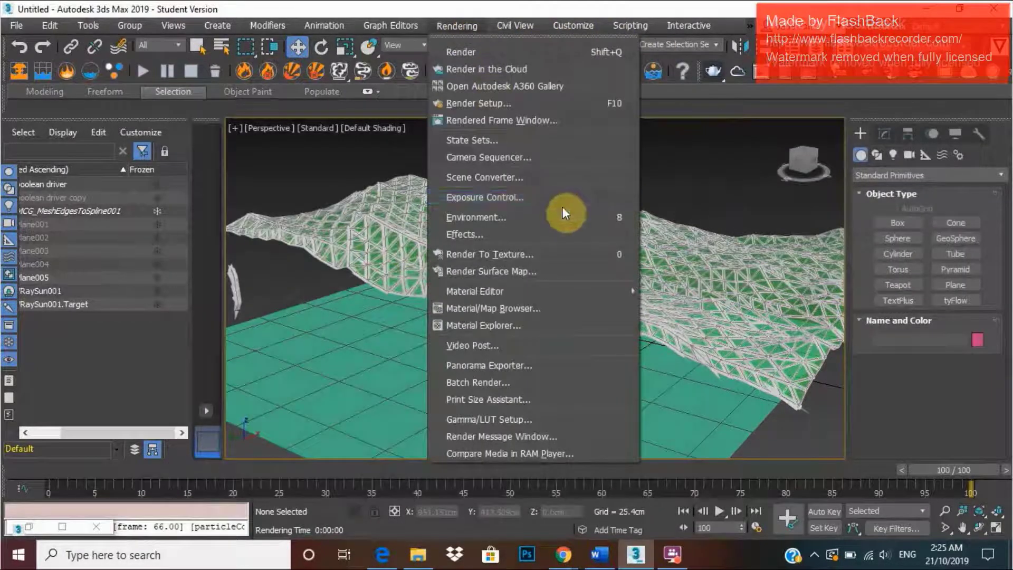
left_click(561, 215)
left_click(773, 244)
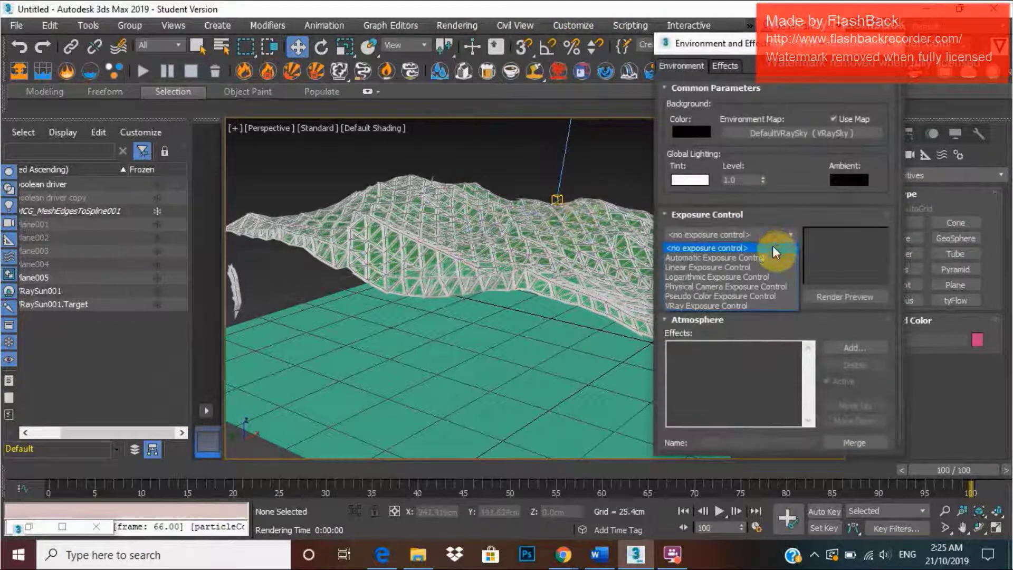
left_click(765, 307)
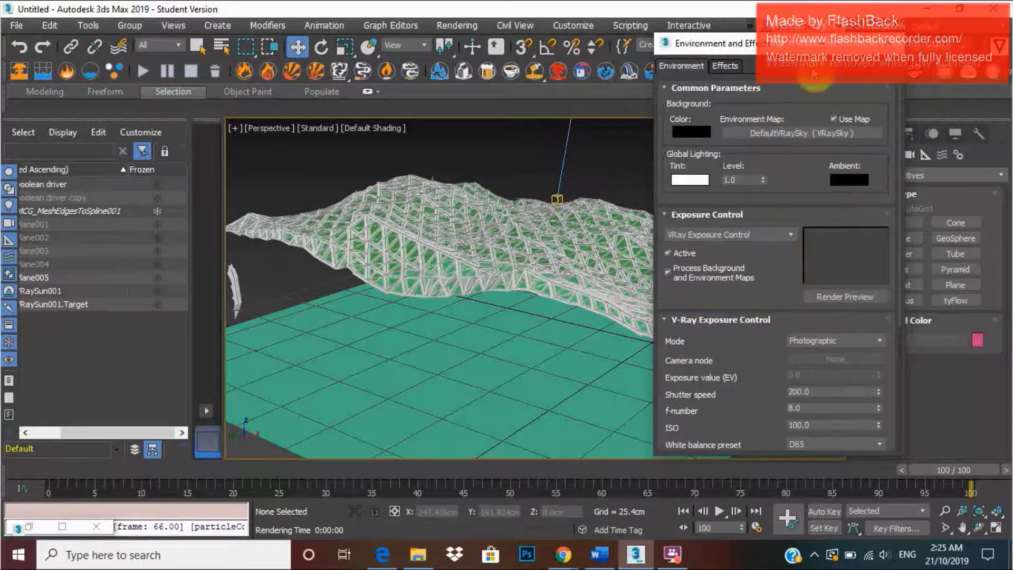
left_click(889, 43)
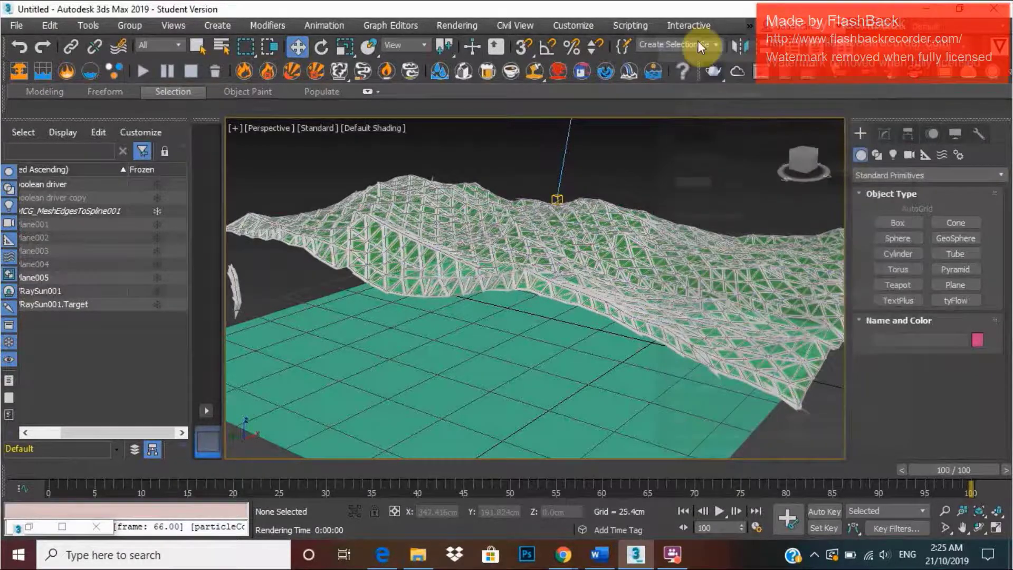
- Run a V-Ray test render of the perspective view, stop it once the terrain shows, and close the frame buffer
left_click(716, 72)
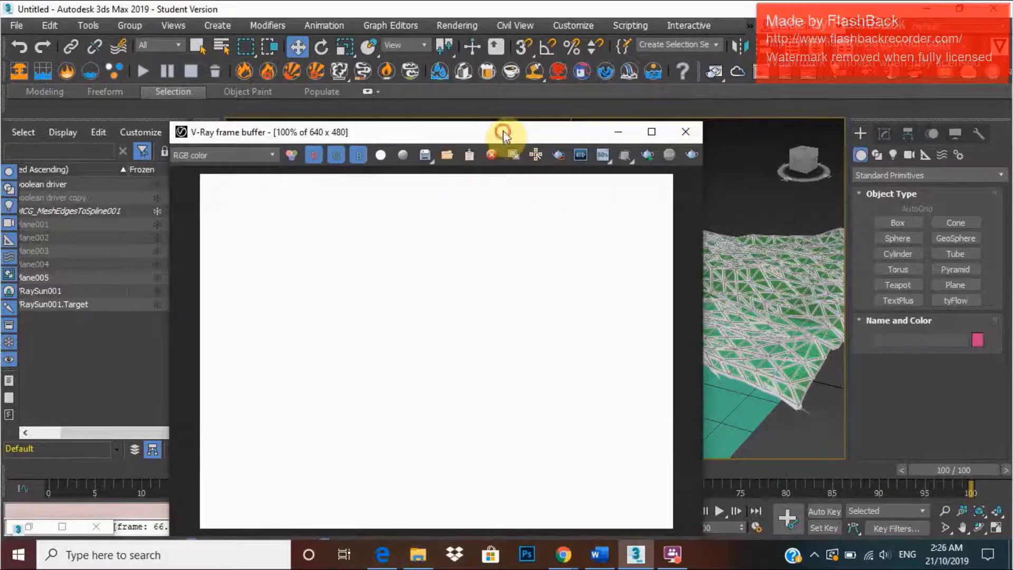
left_click_drag(503, 134, 410, 68)
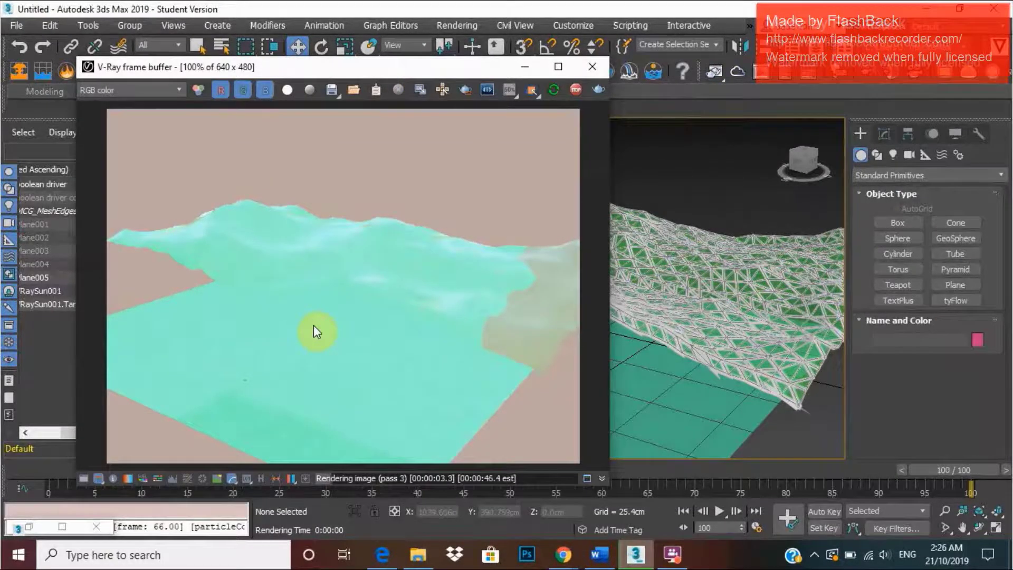
scroll(314, 331, "up", 1)
scroll(313, 325, "down", 1)
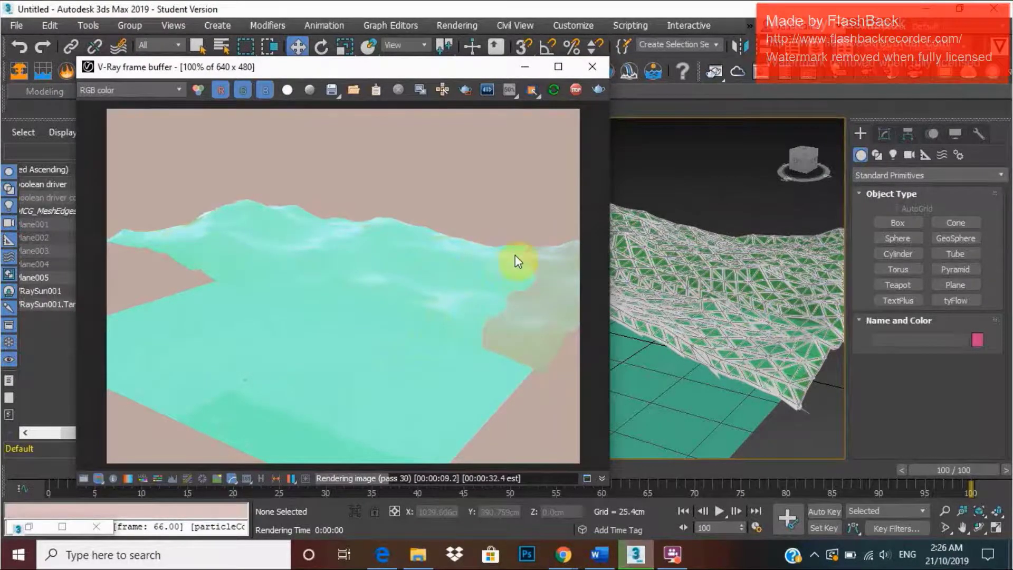
left_click(574, 91)
left_click(595, 65)
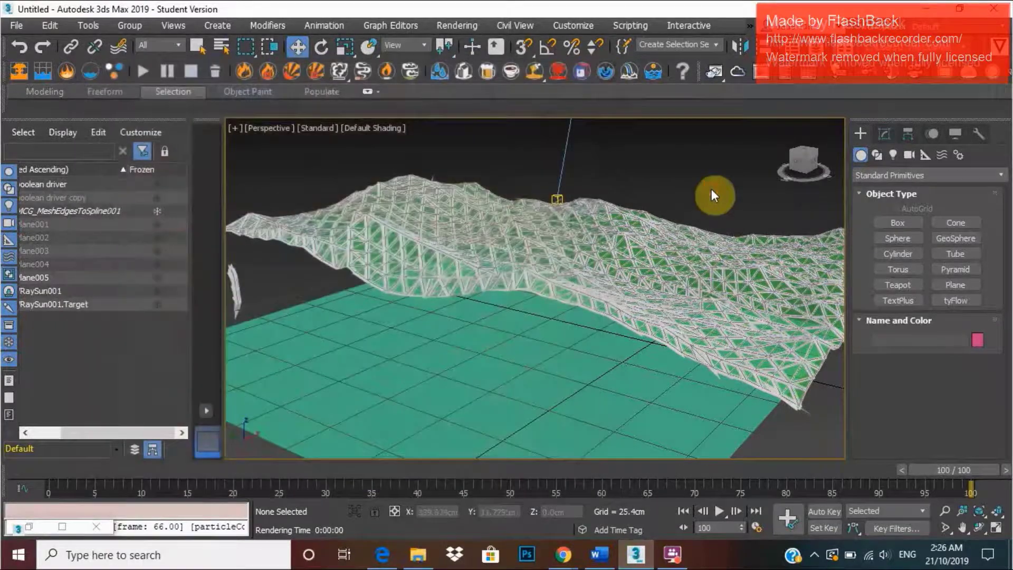
- Unfreeze the spline lattice and run a V-Ray test render from a new angle, stopping it and closing the frame buffer
scroll(784, 411, "up", 3)
middle_click_drag(784, 411, 396, 293)
scroll(491, 310, "down", 3)
middle_click_drag(491, 310, 330, 276, "alt")
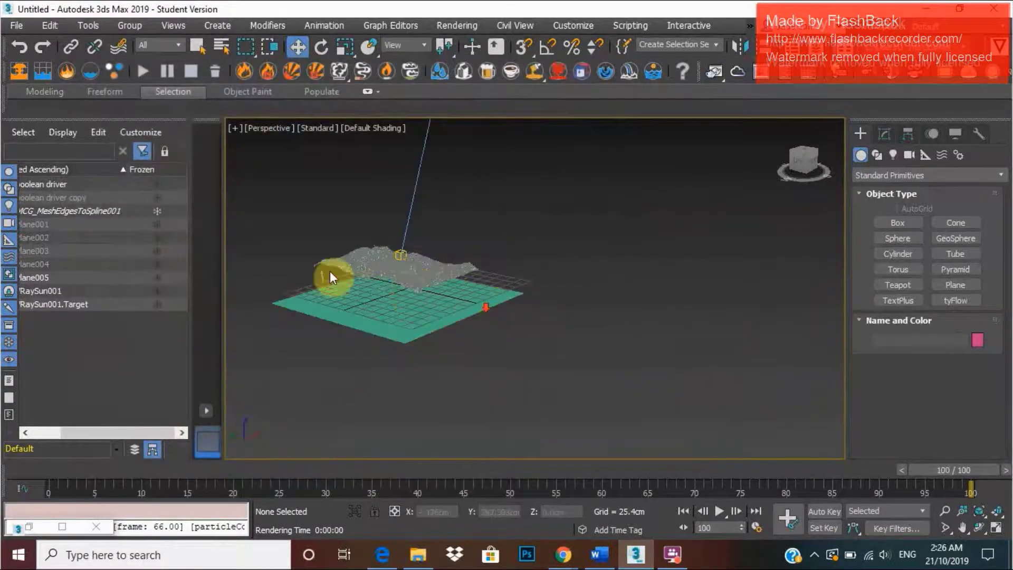
scroll(355, 287, "up", 5)
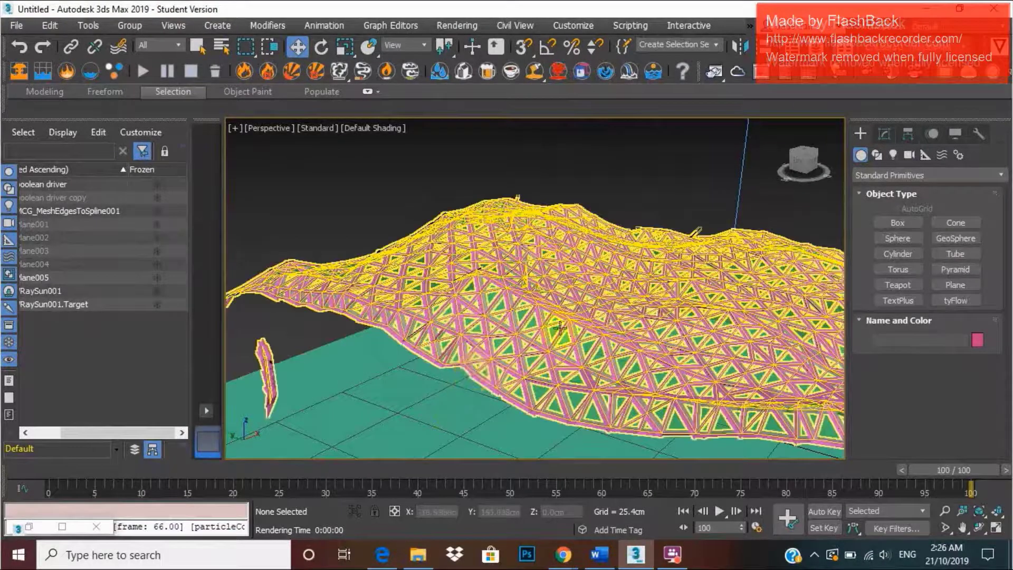
left_click(716, 72)
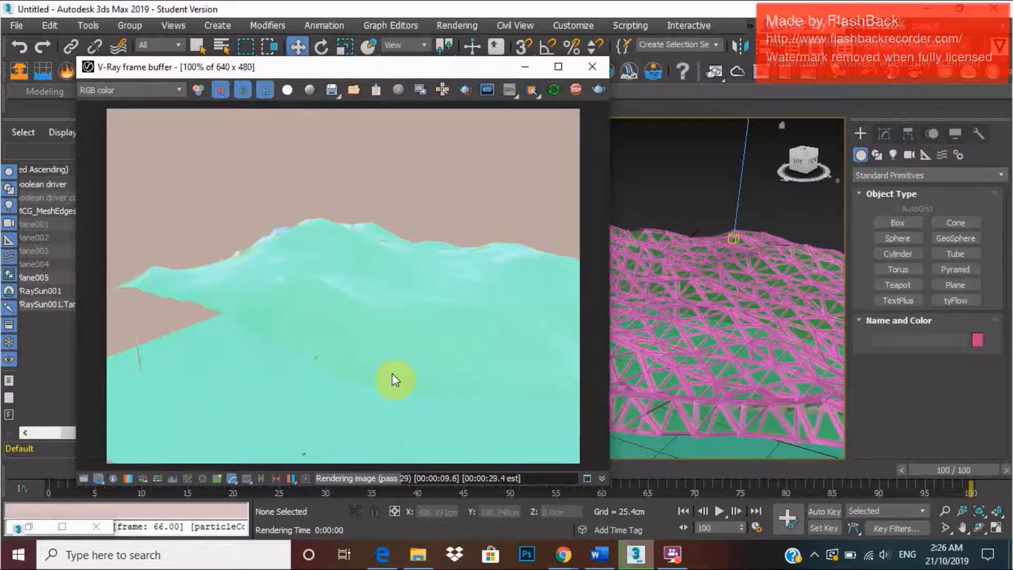
left_click(575, 89)
left_click(592, 67)
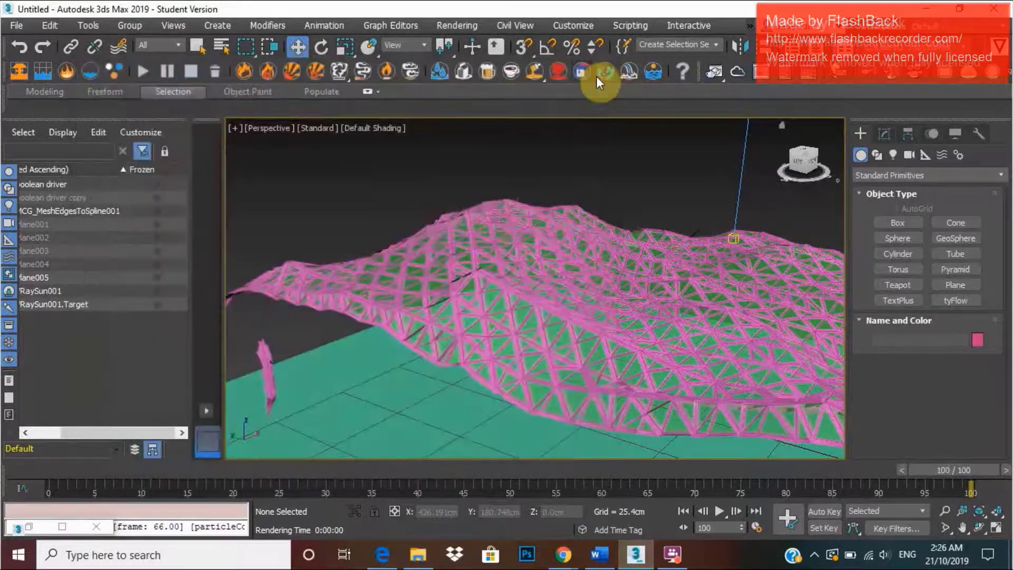
- Enable the MCG_MeshEdgesToSpline001 lattice in the renderer through its rendering parameters, and deselect it
left_click(334, 302)
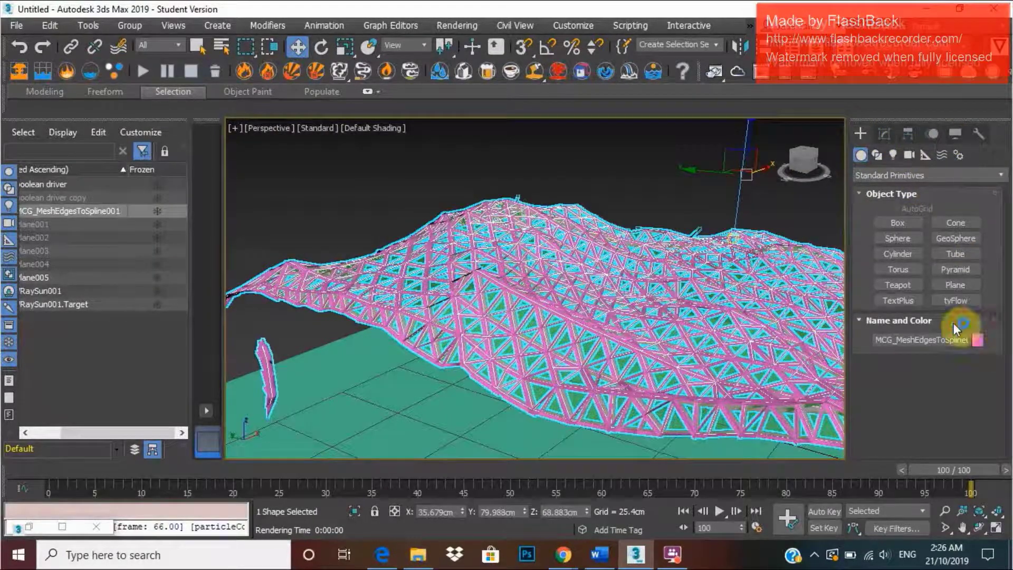
left_click(893, 320)
left_click(894, 321)
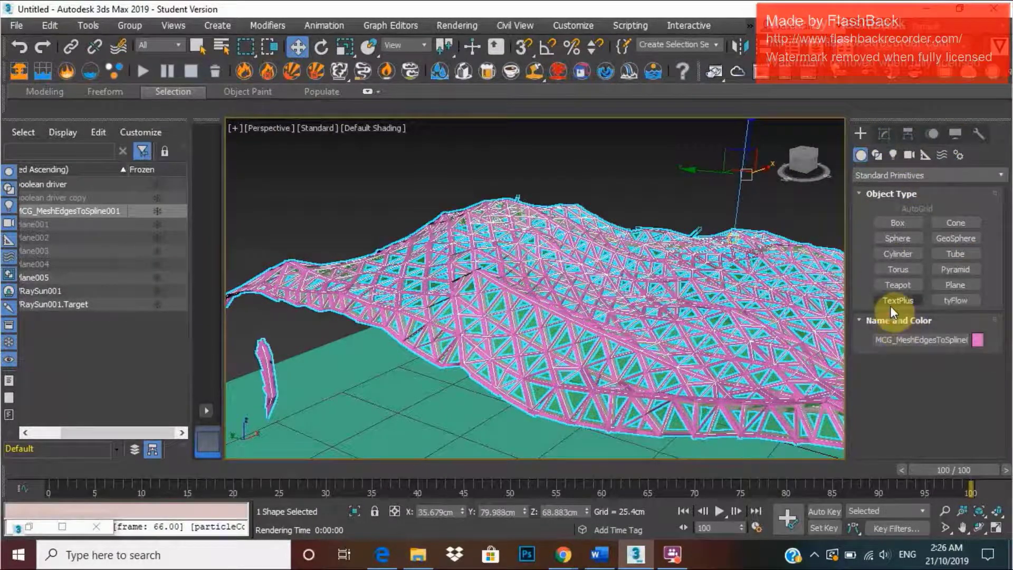
left_click(877, 156)
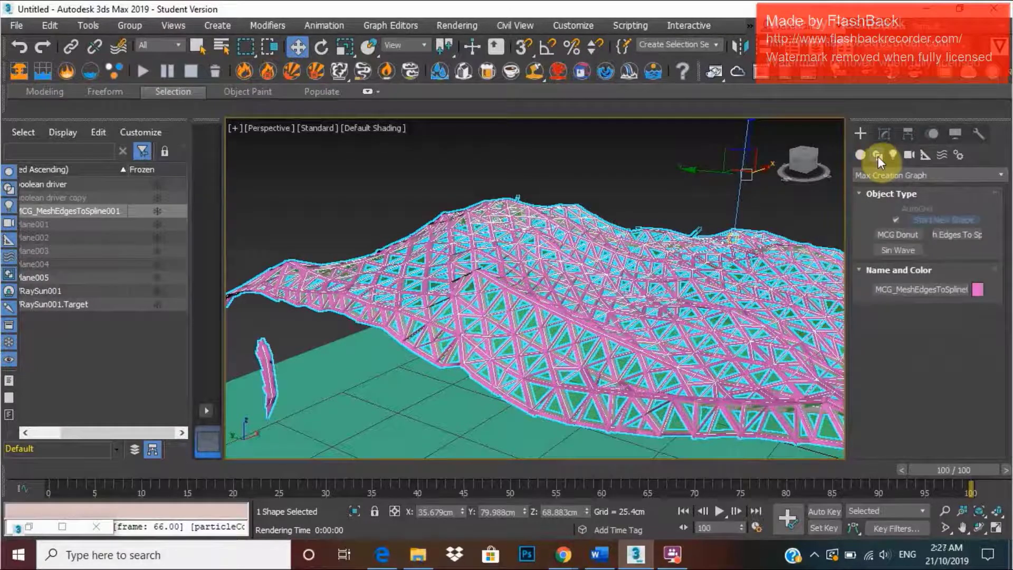
left_click(884, 132)
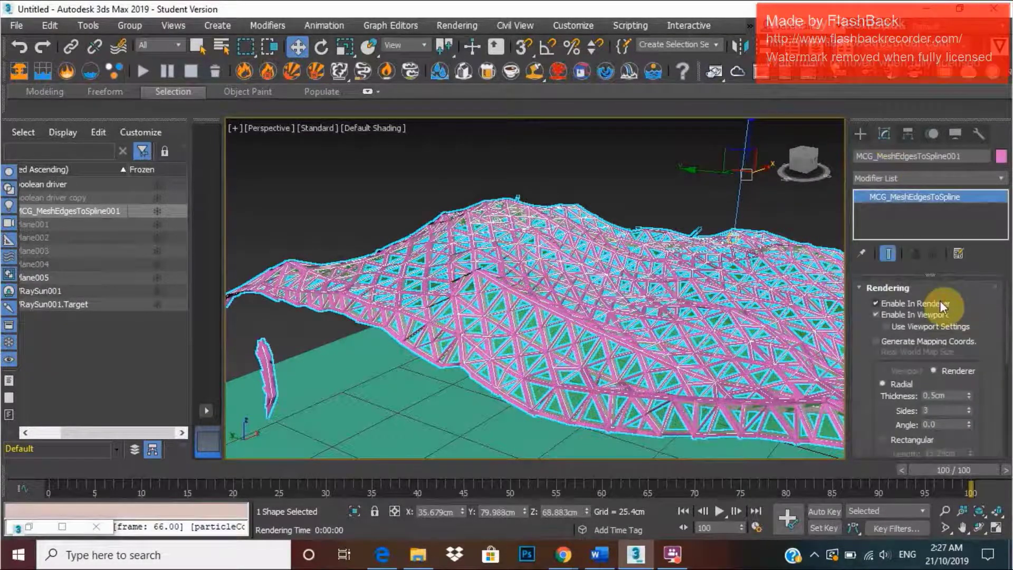
left_click(655, 175)
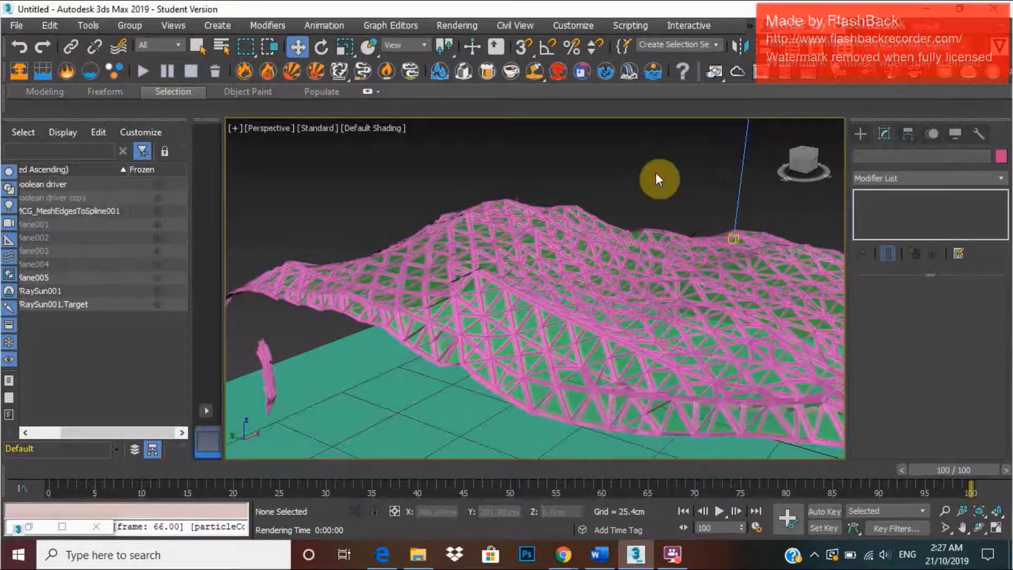
- Run a V-Ray render of the lattice, inspect its struts up close in the frame buffer, and close it
left_click(716, 73)
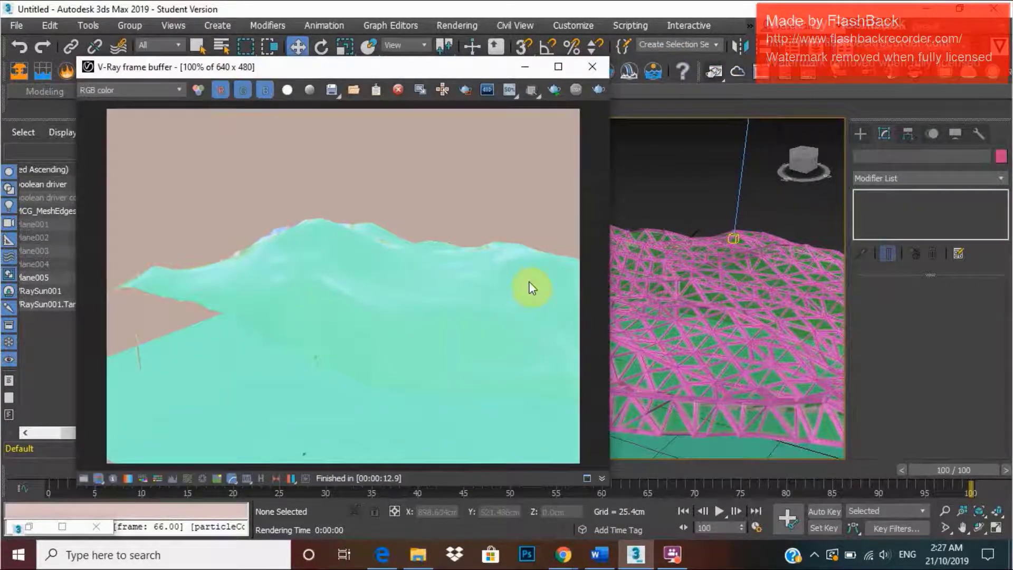
key("shift+q")
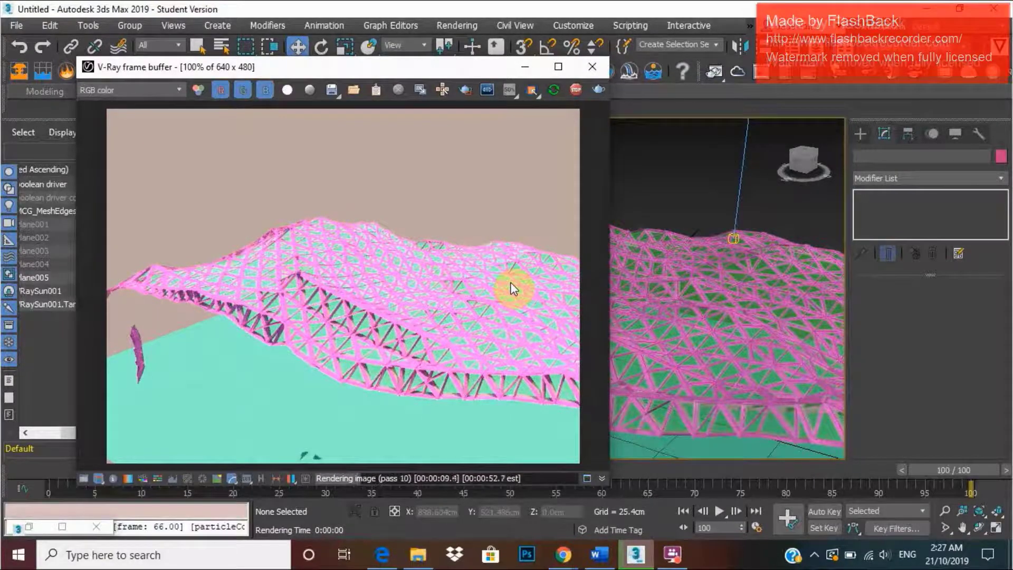
scroll(354, 334, "up", 1)
scroll(350, 334, "up", 1)
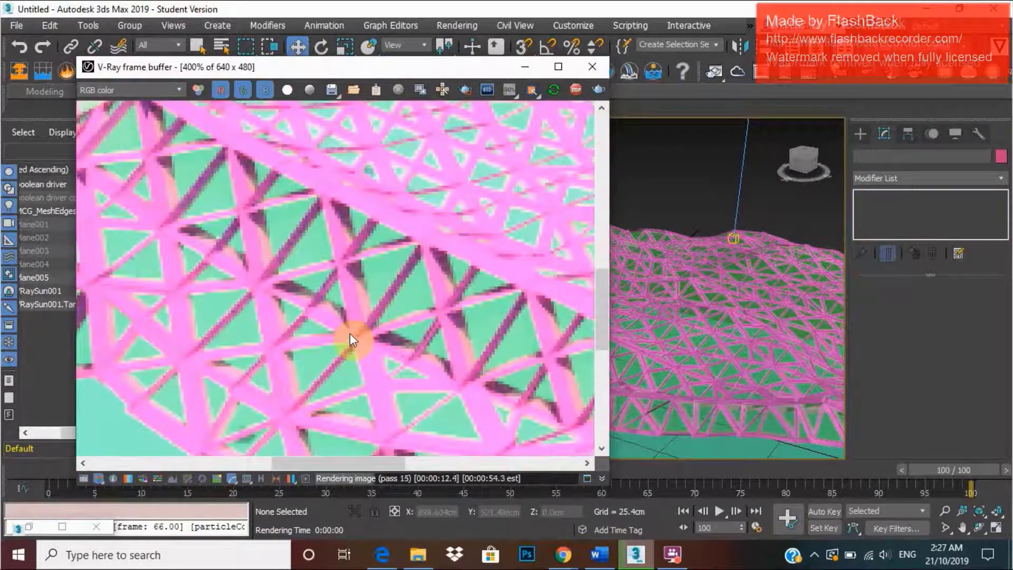
scroll(367, 314, "down", 1)
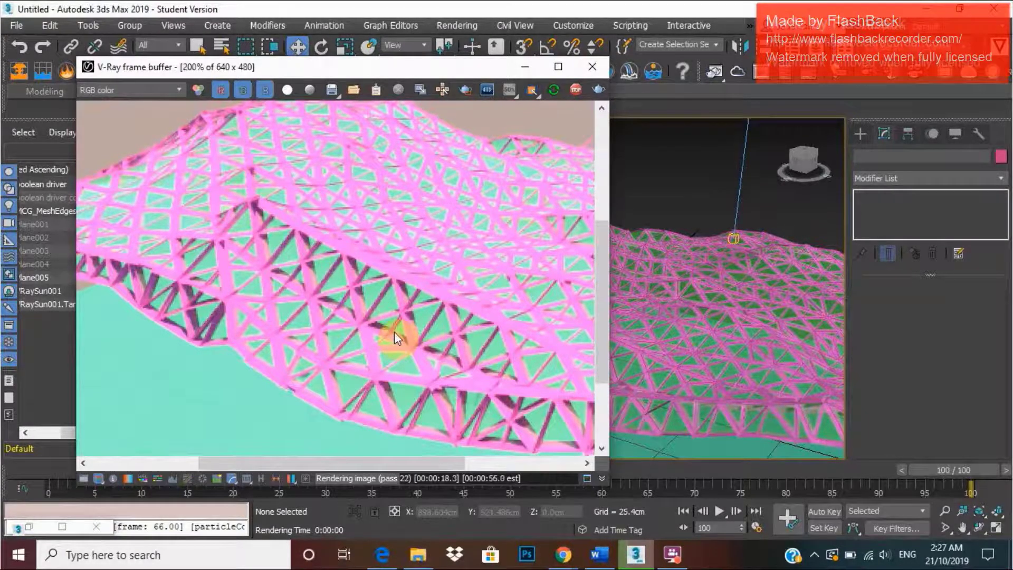
left_click(601, 65)
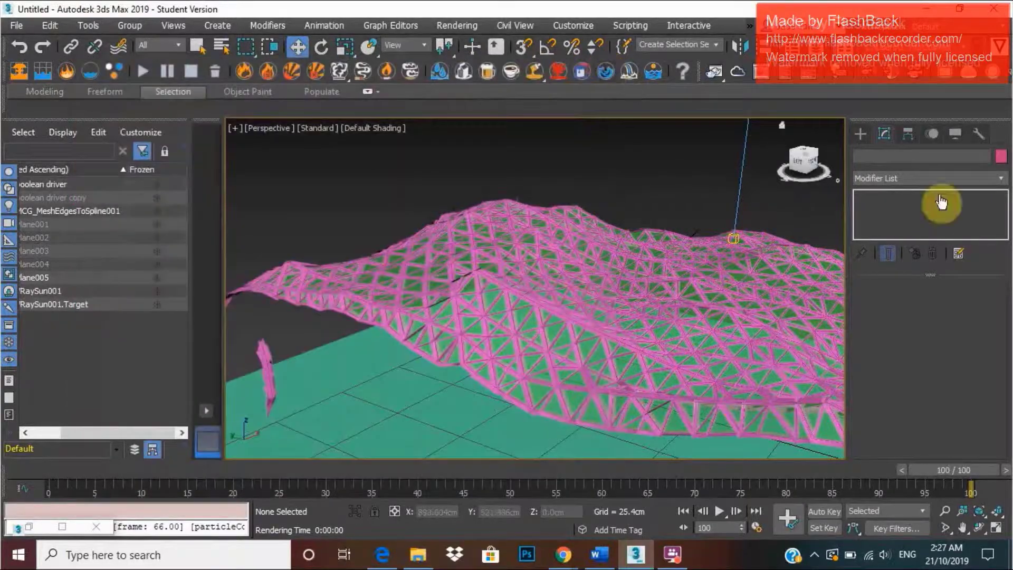
- Select the MCG_MeshEdgesToSpline001 lattice and add a Shell modifier to it
left_click(735, 316)
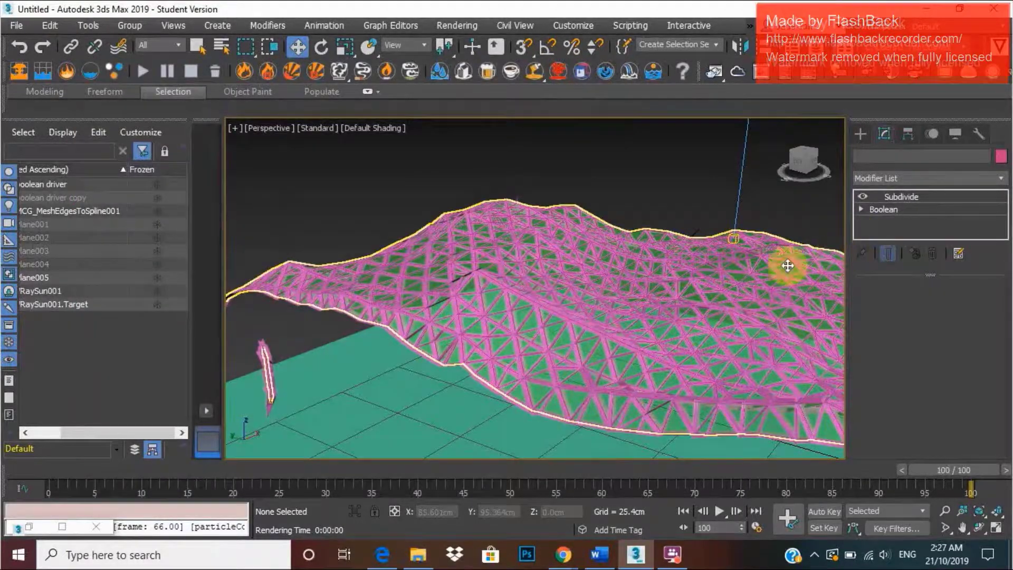
left_click(791, 261)
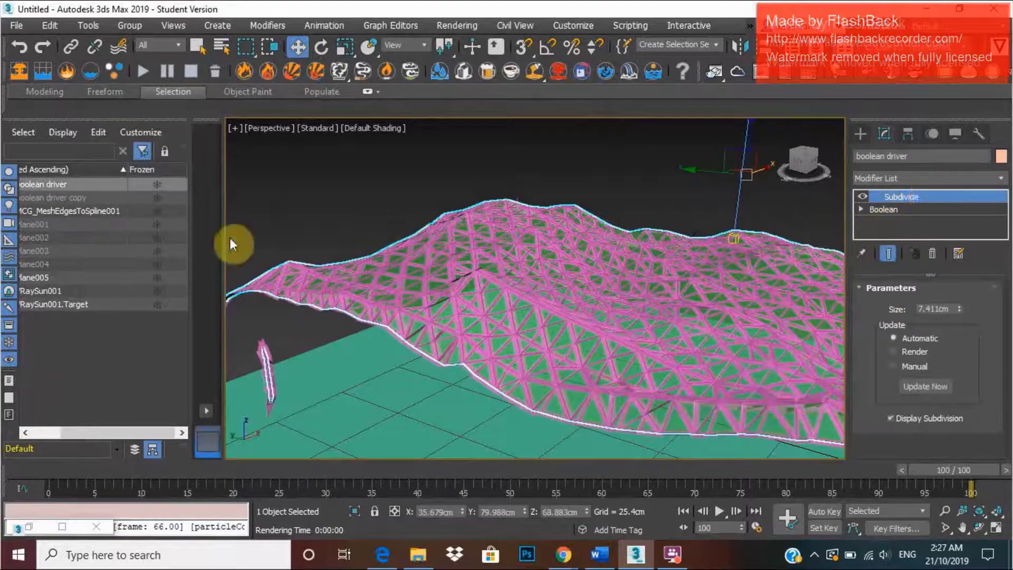
left_click(105, 210)
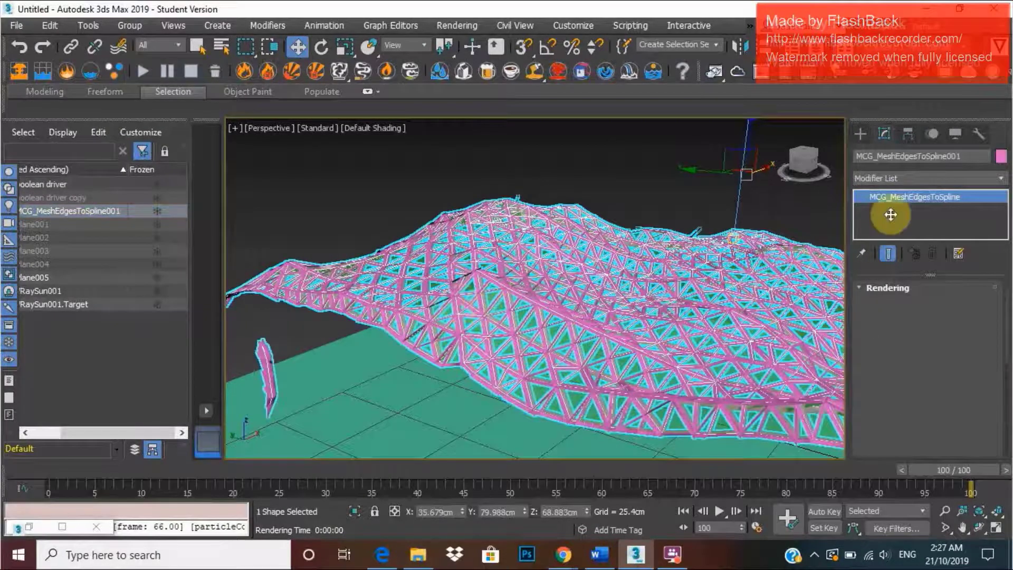
left_click(956, 178)
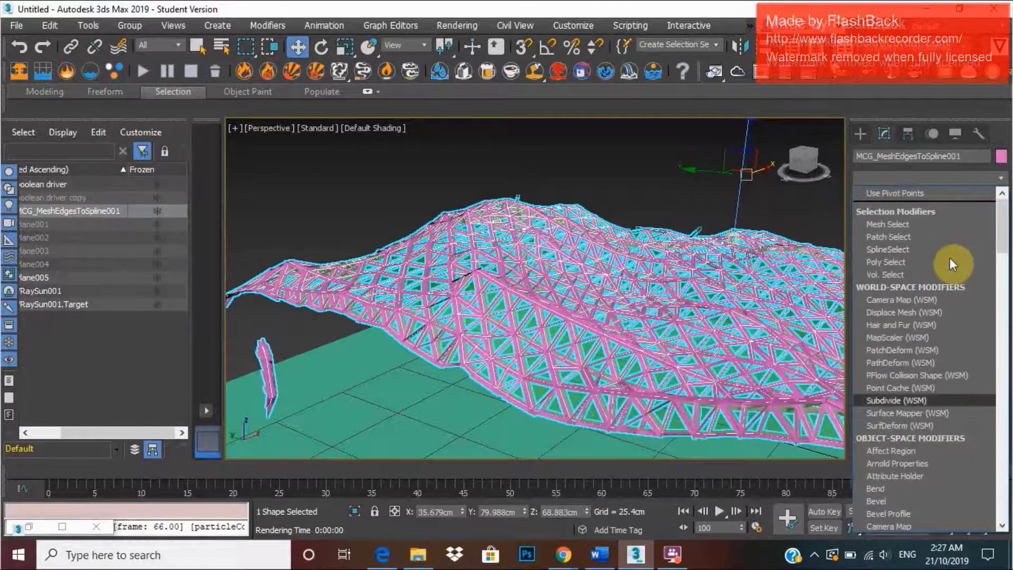
scroll(956, 278, "down", 10)
scroll(956, 406, "down", 15)
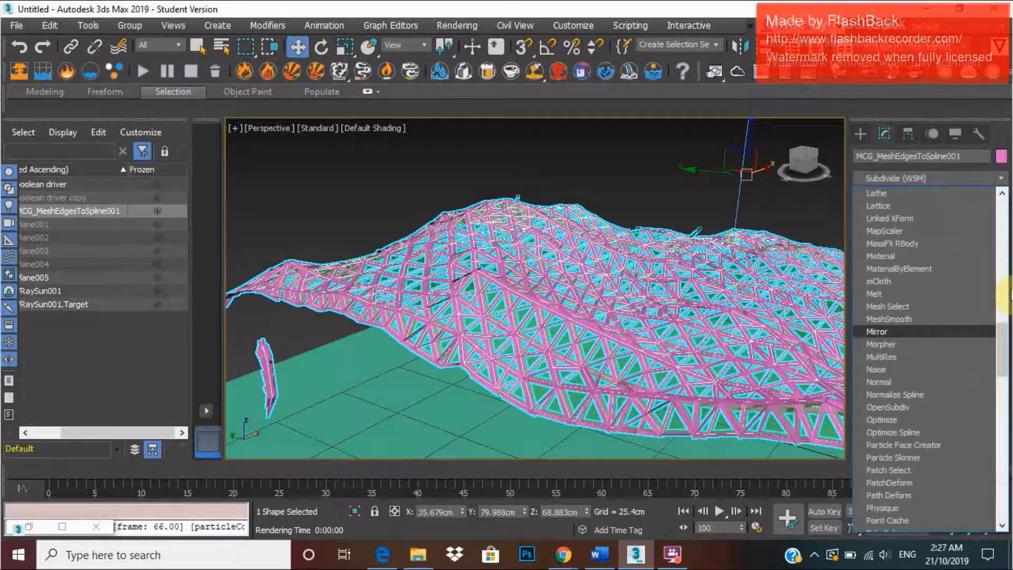
scroll(995, 418, "up", 3)
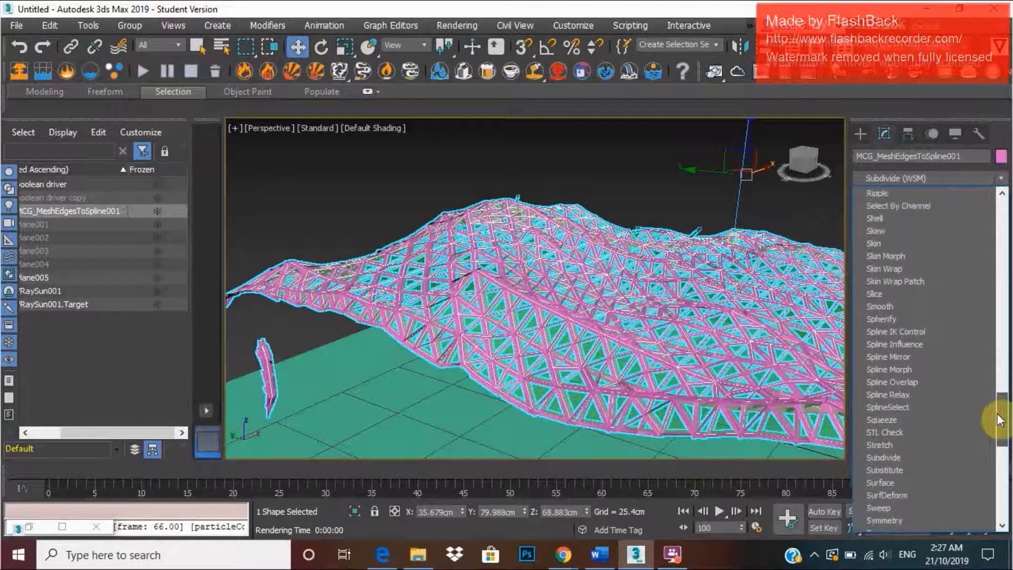
left_click(893, 280)
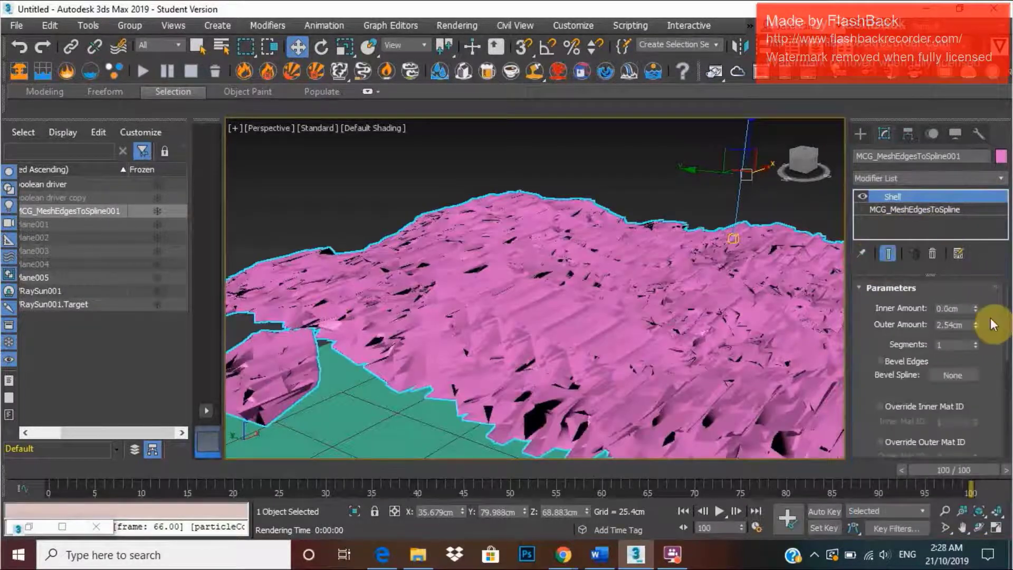
- Set the Shell modifier's outer amount to 0.2 cm and inspect the thickened struts
left_click(948, 325)
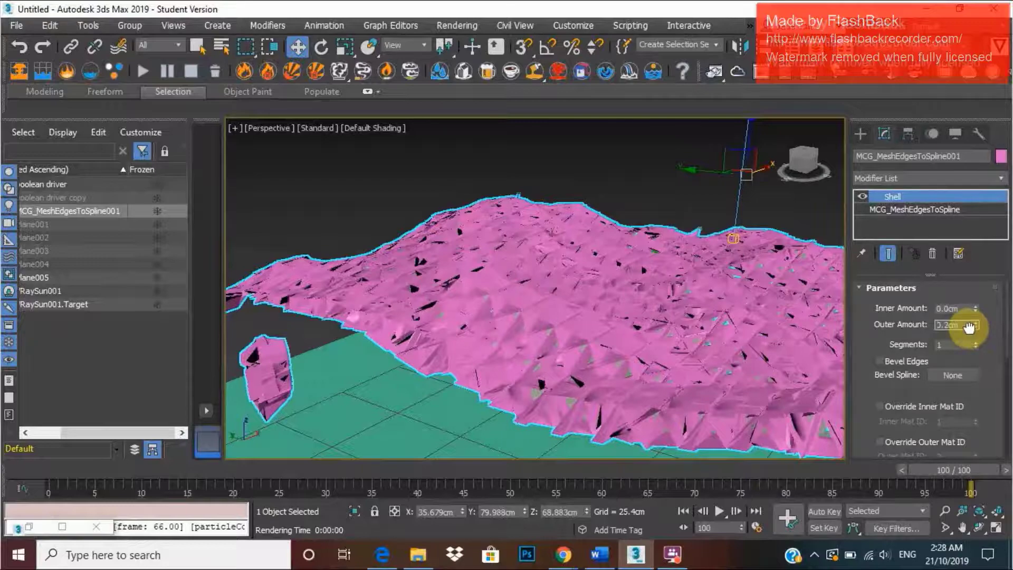
key("Return")
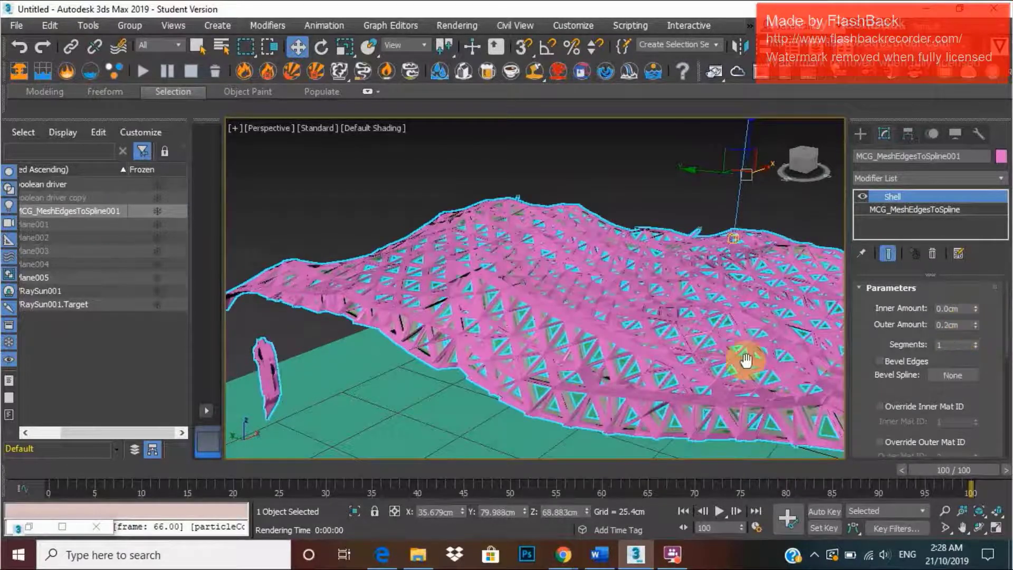
scroll(505, 371, "up", 5)
scroll(506, 371, "up", 2)
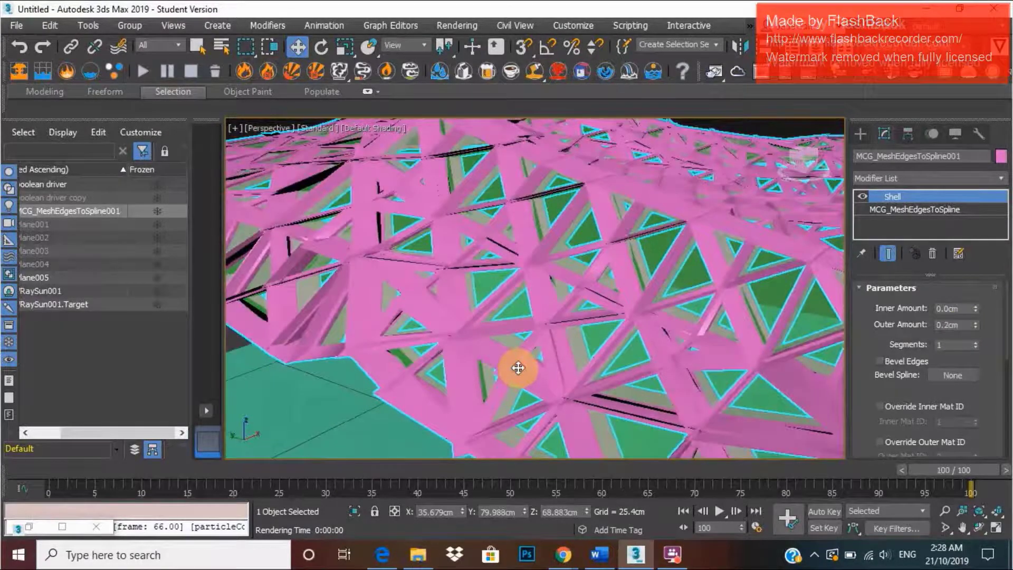
scroll(518, 367, "down", 5)
- Set the Shell modifier's outer amount to 0.1 cm and start a V-Ray render of the lattice
double_click(954, 325)
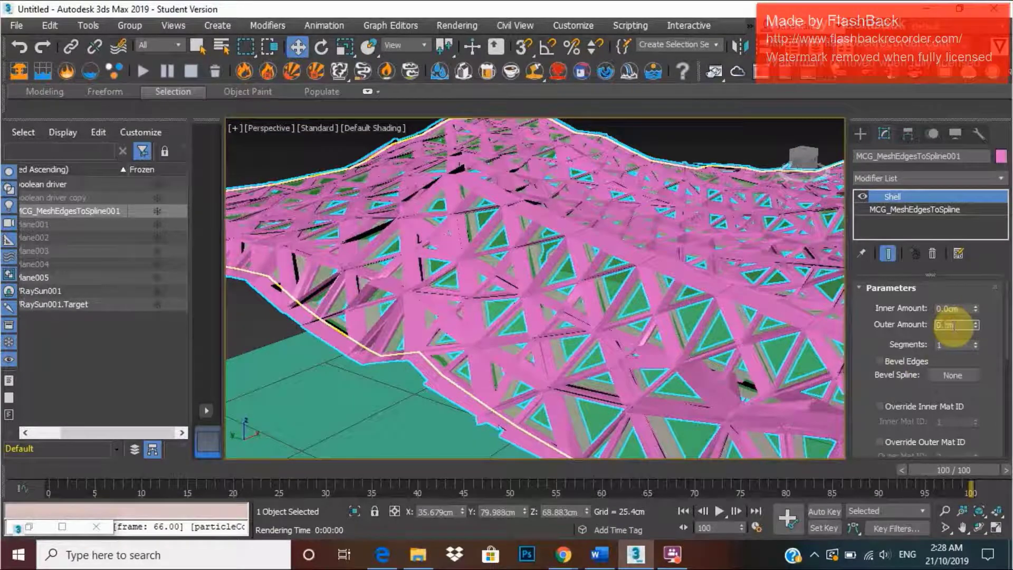
type("0.1")
key("Return")
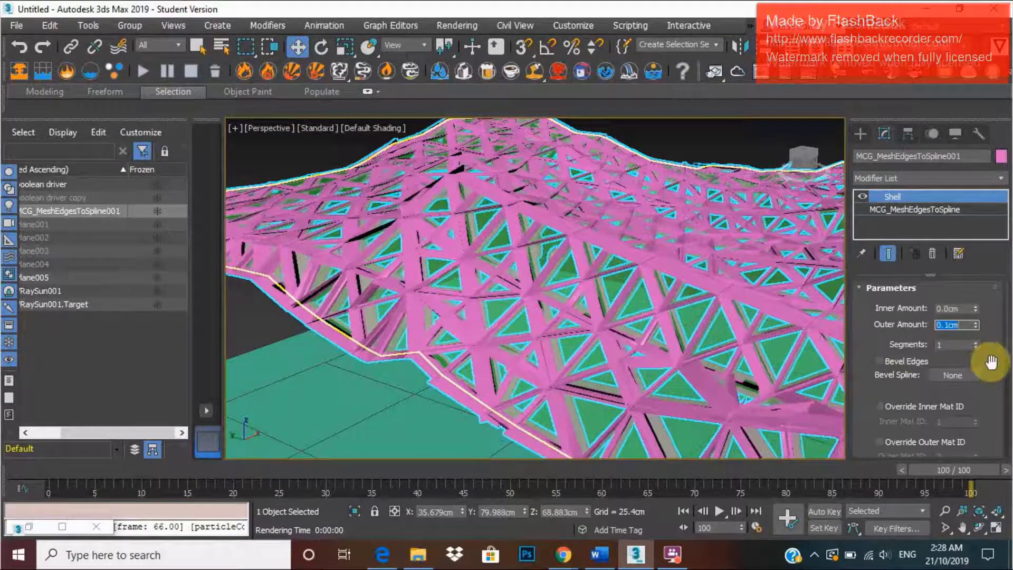
scroll(639, 391, "up", 2)
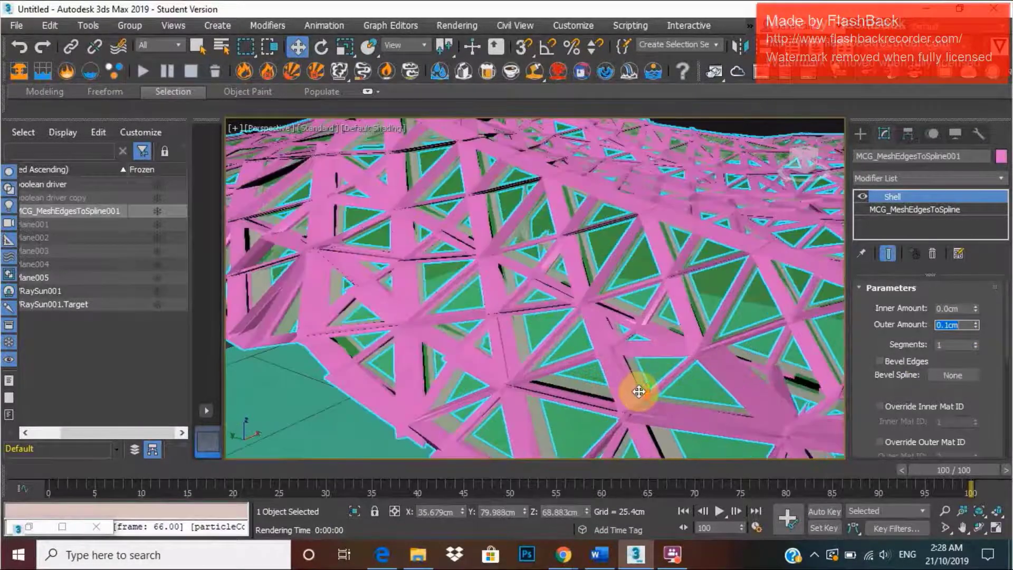
left_click(718, 79)
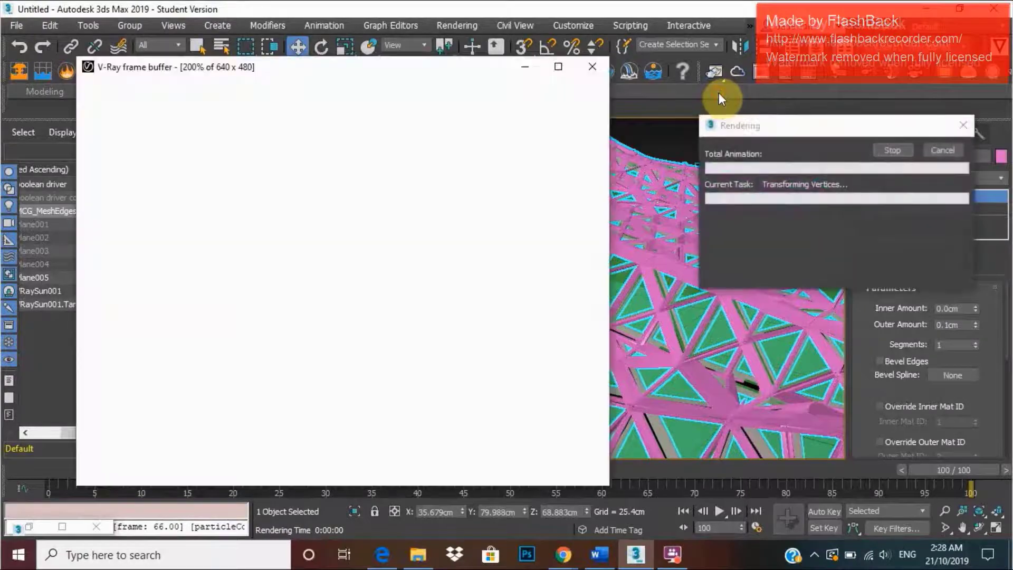